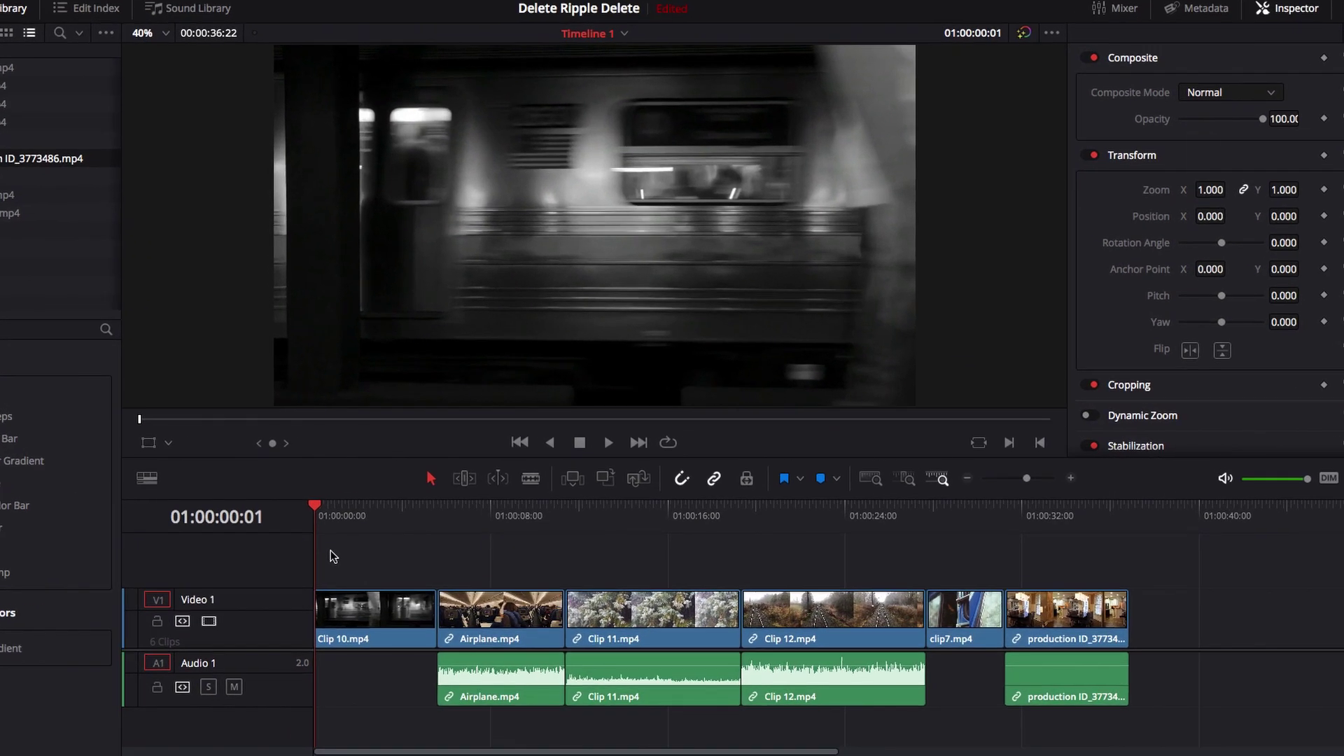
Delete Airplane.mp4 in normal and trim modes, undoing each time, then return to selection mode.
click(514, 627)
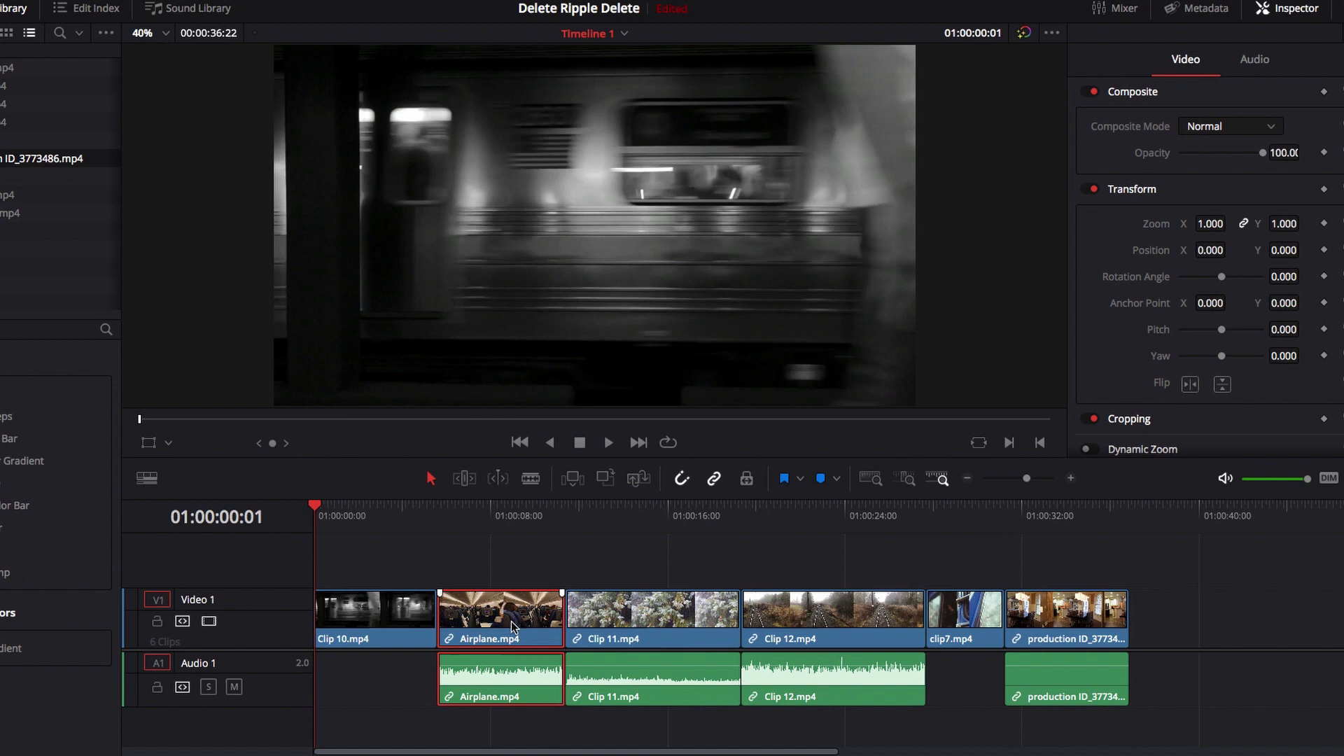
key(Delete)
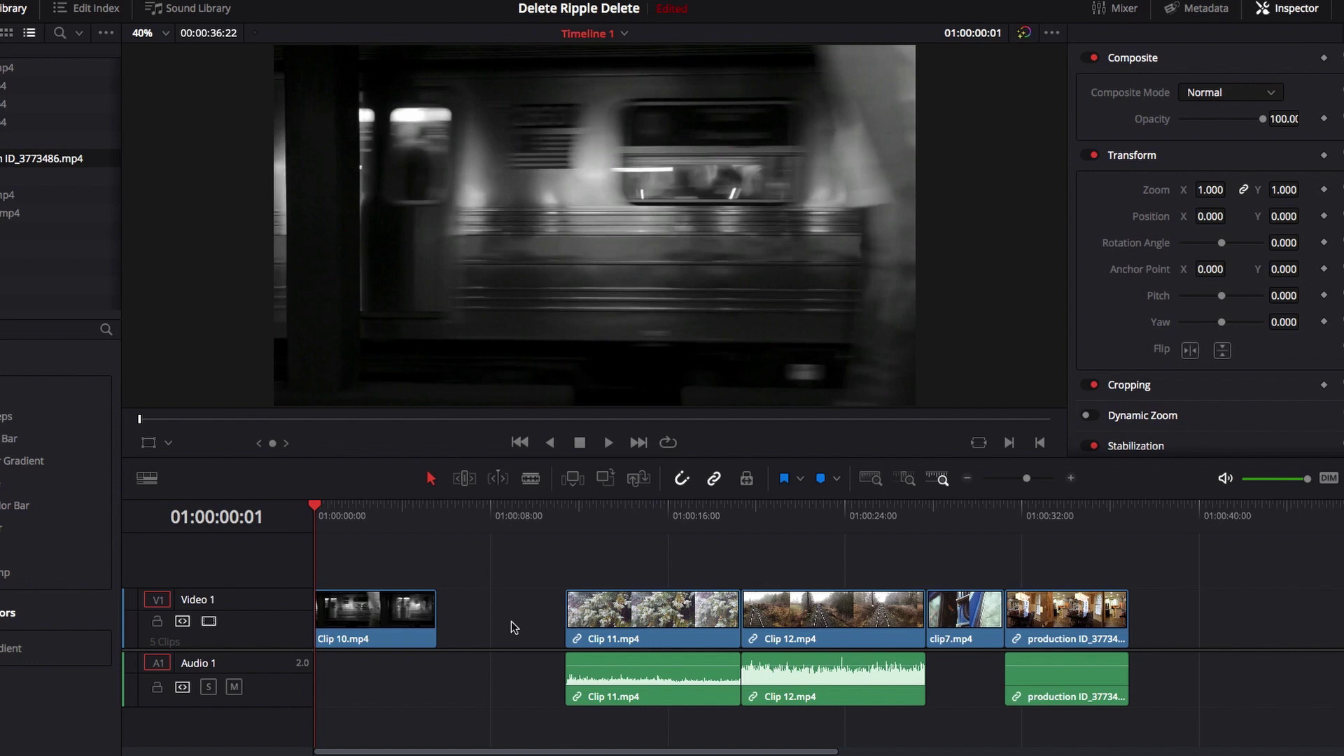
key(ctrl+z)
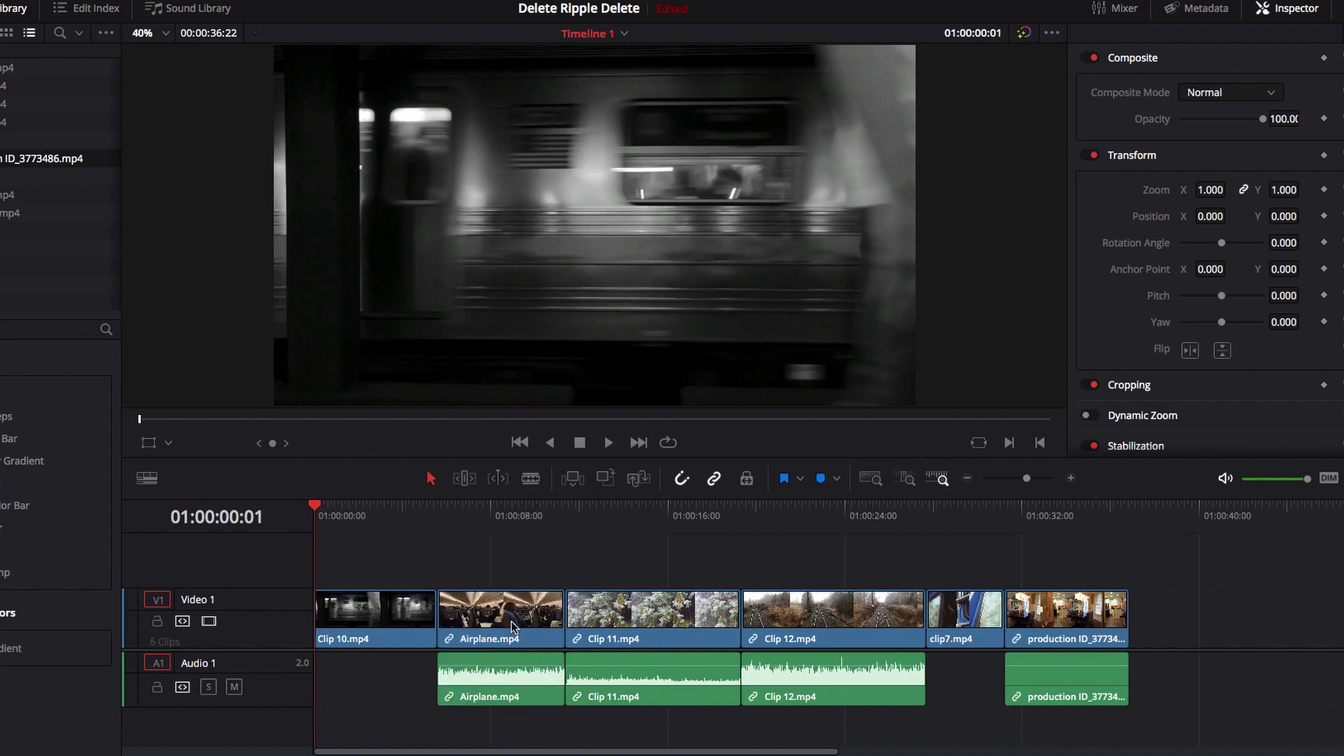
key(t)
click(512, 622)
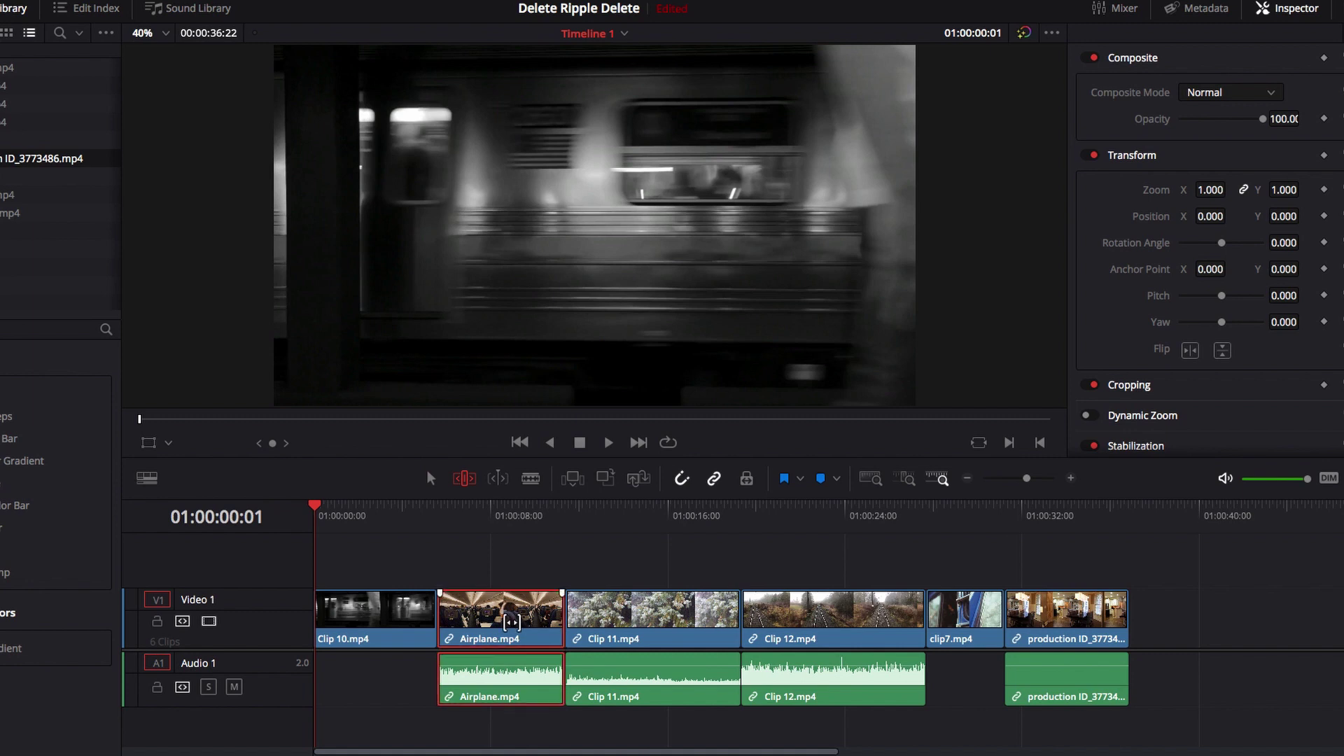
key(BackSpace)
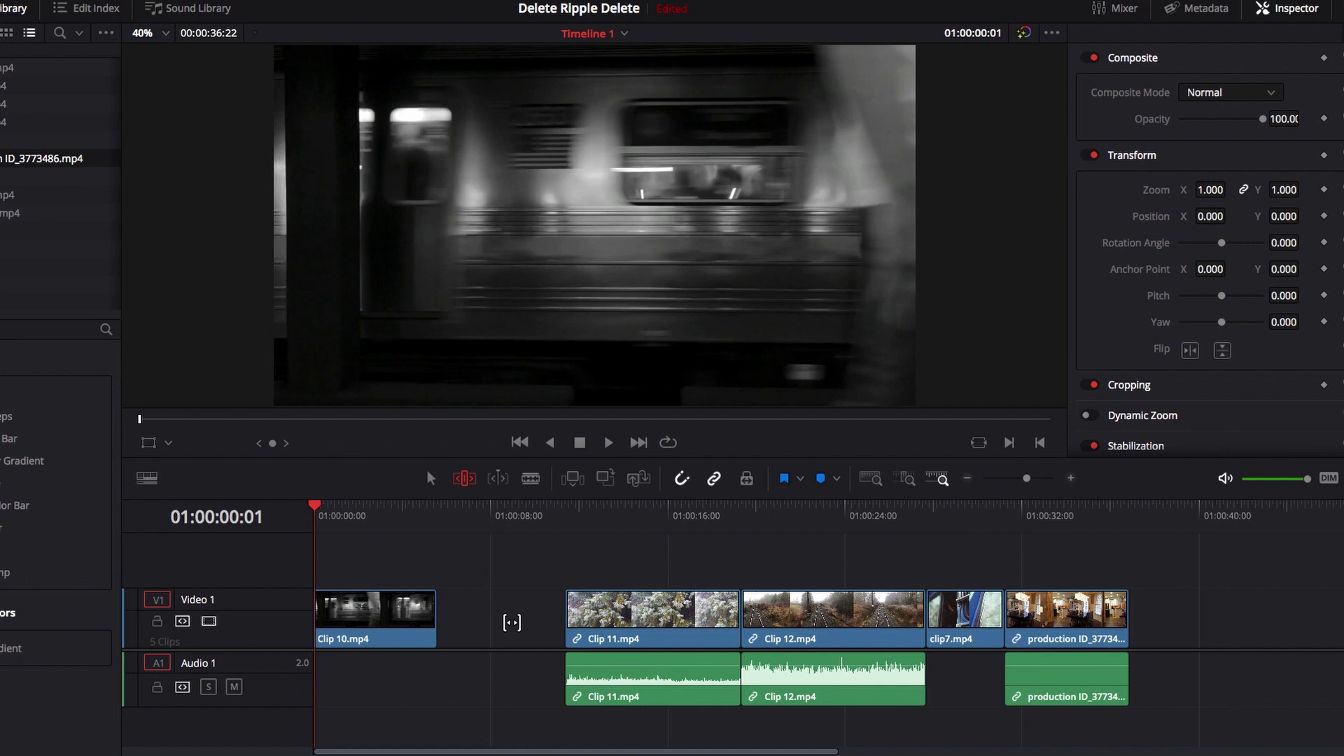
key(ctrl+z)
key(a)
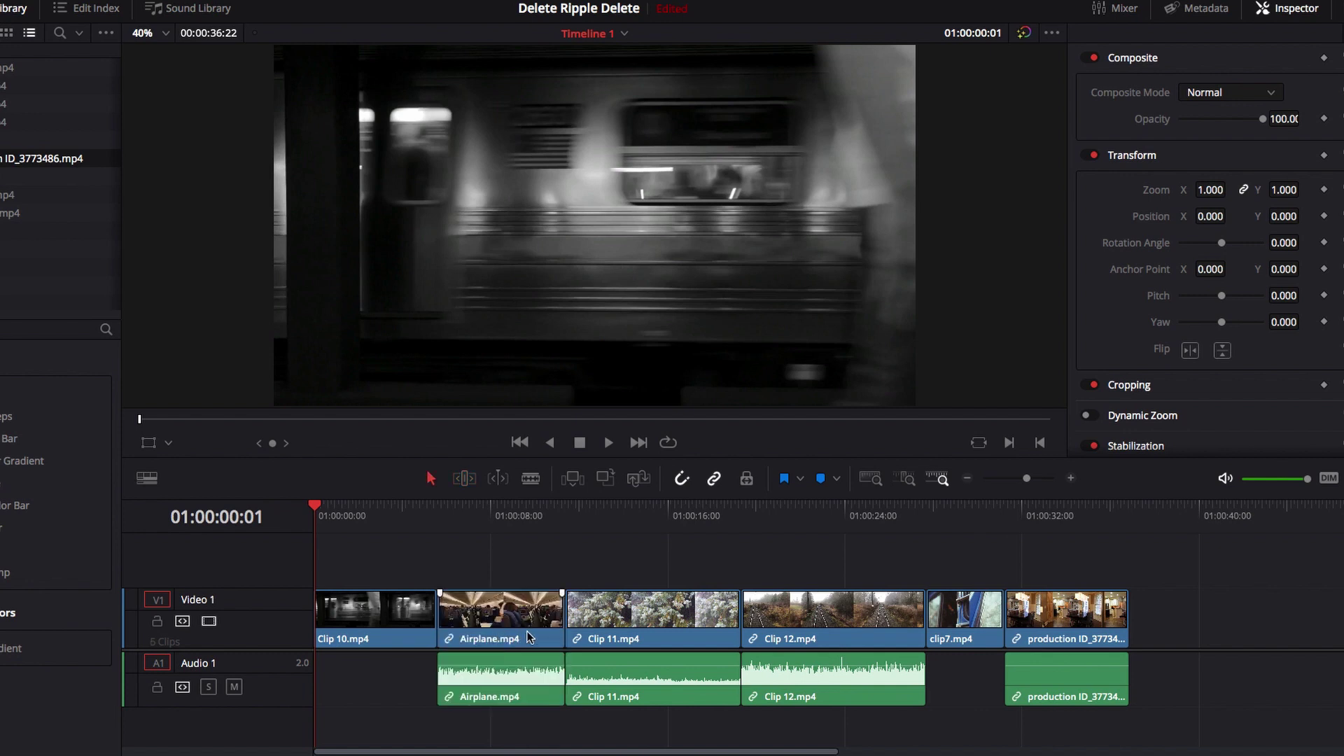
Delete Clip 11.mp4, then remove its leftover gap, and undo to restore Clip 11.
click(662, 640)
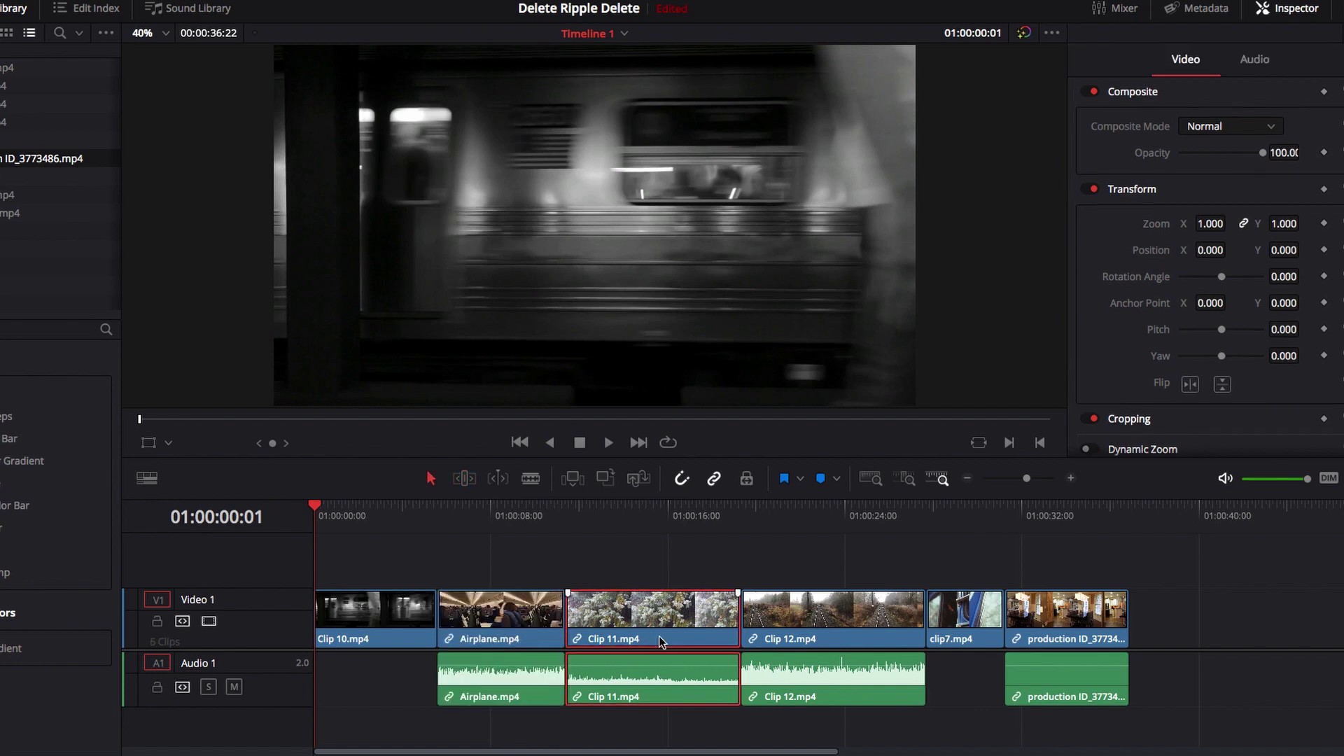
key(BackSpace)
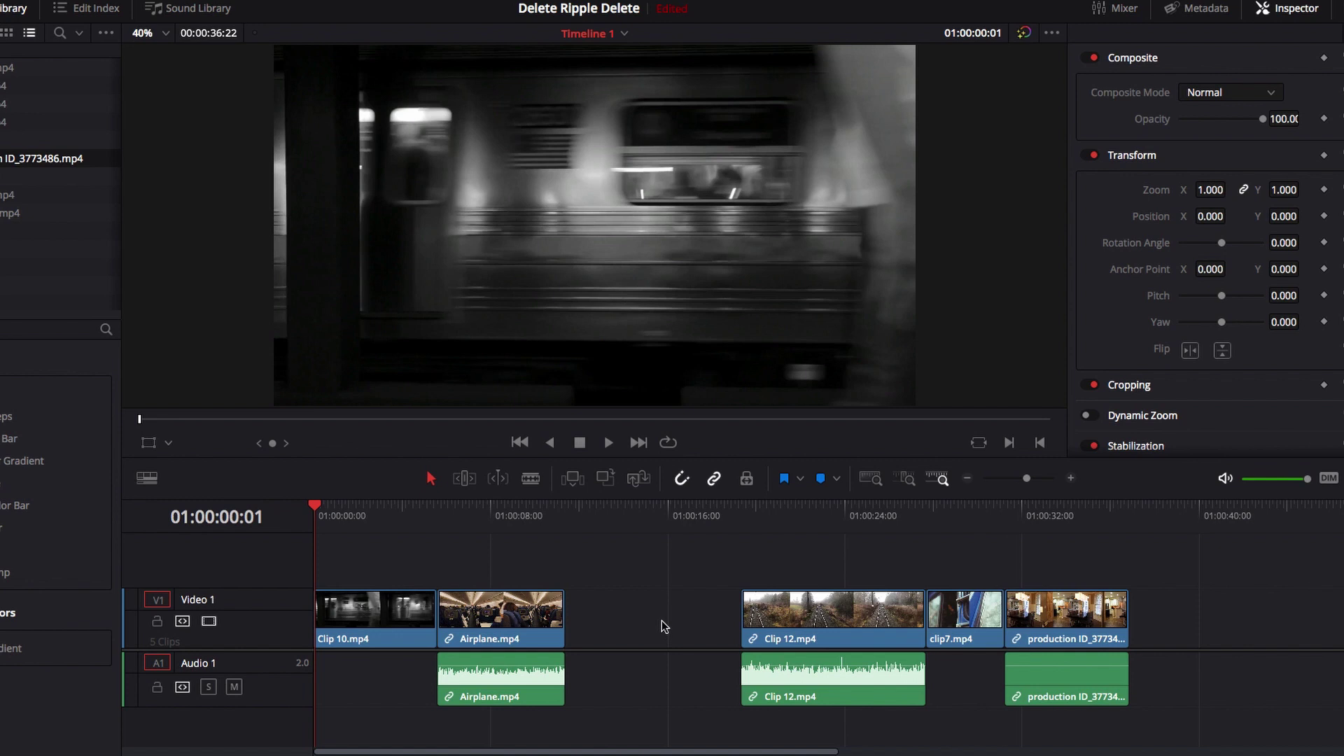
click(664, 626)
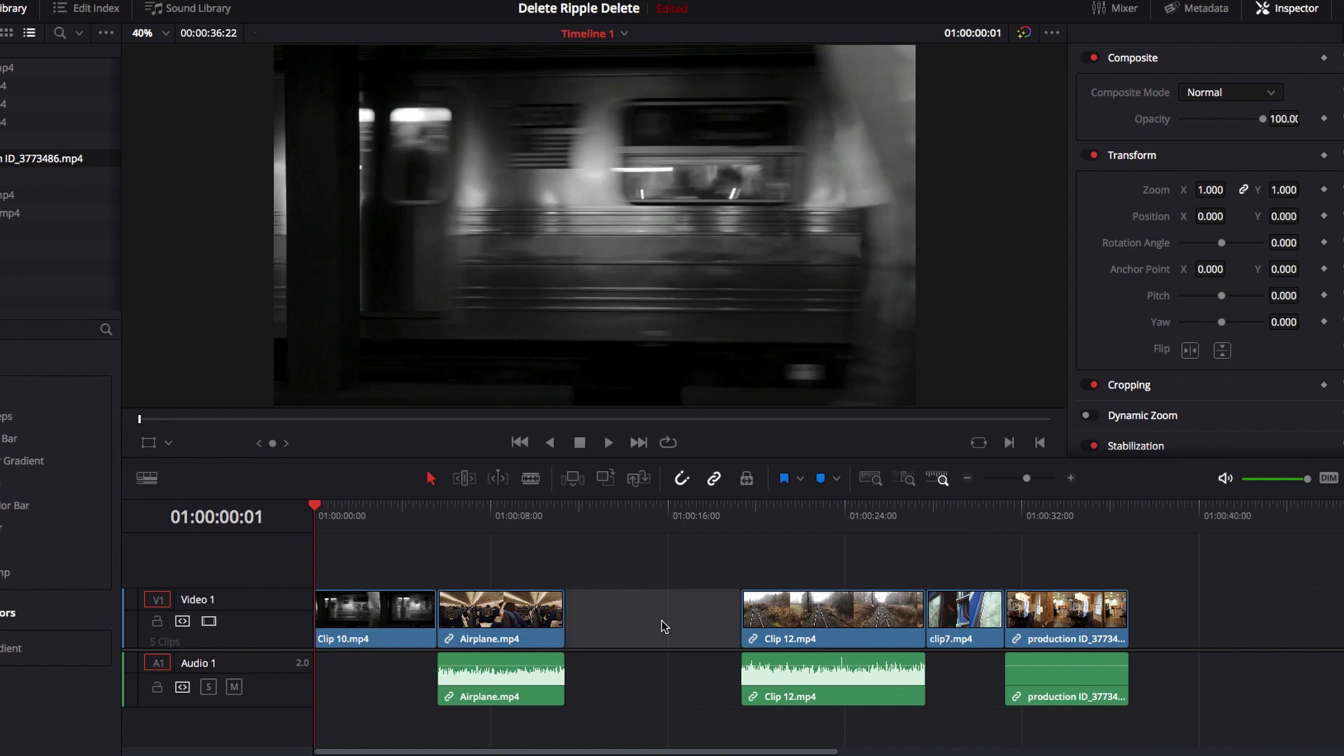
key(Delete)
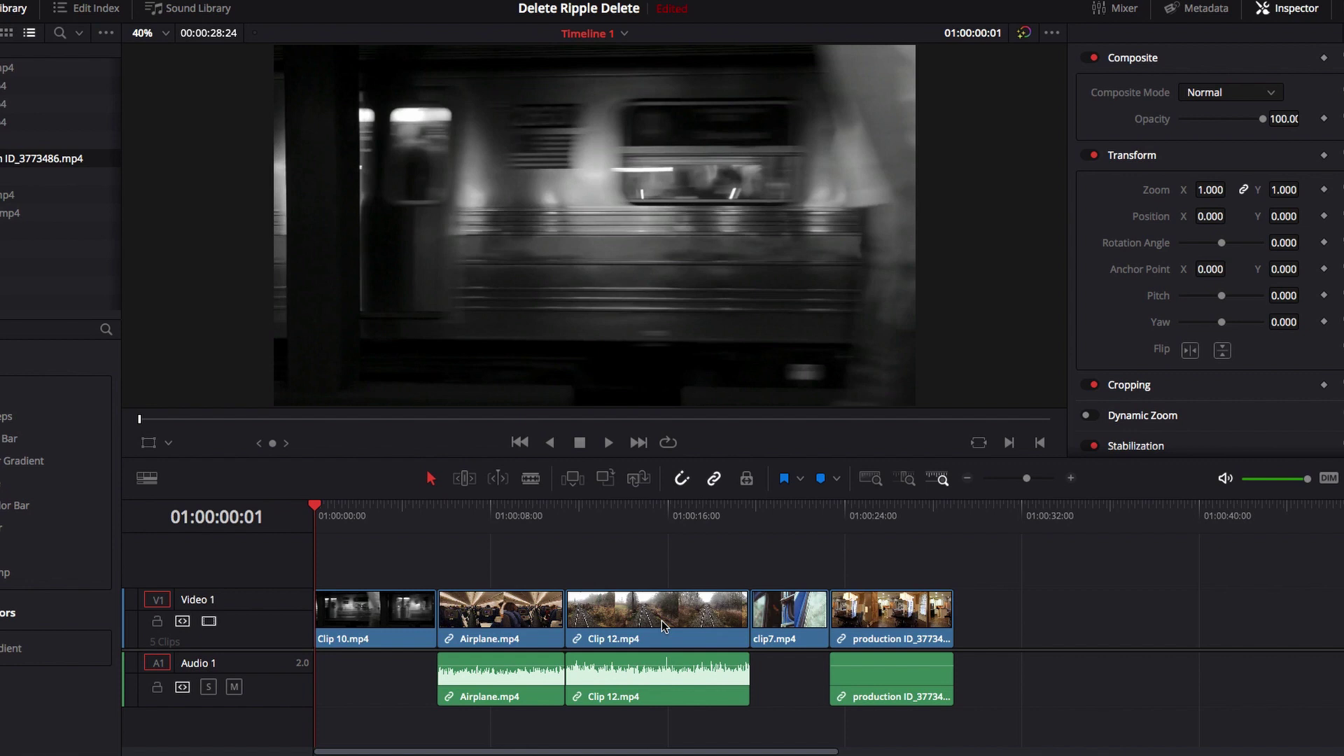
key(ctrl+z)
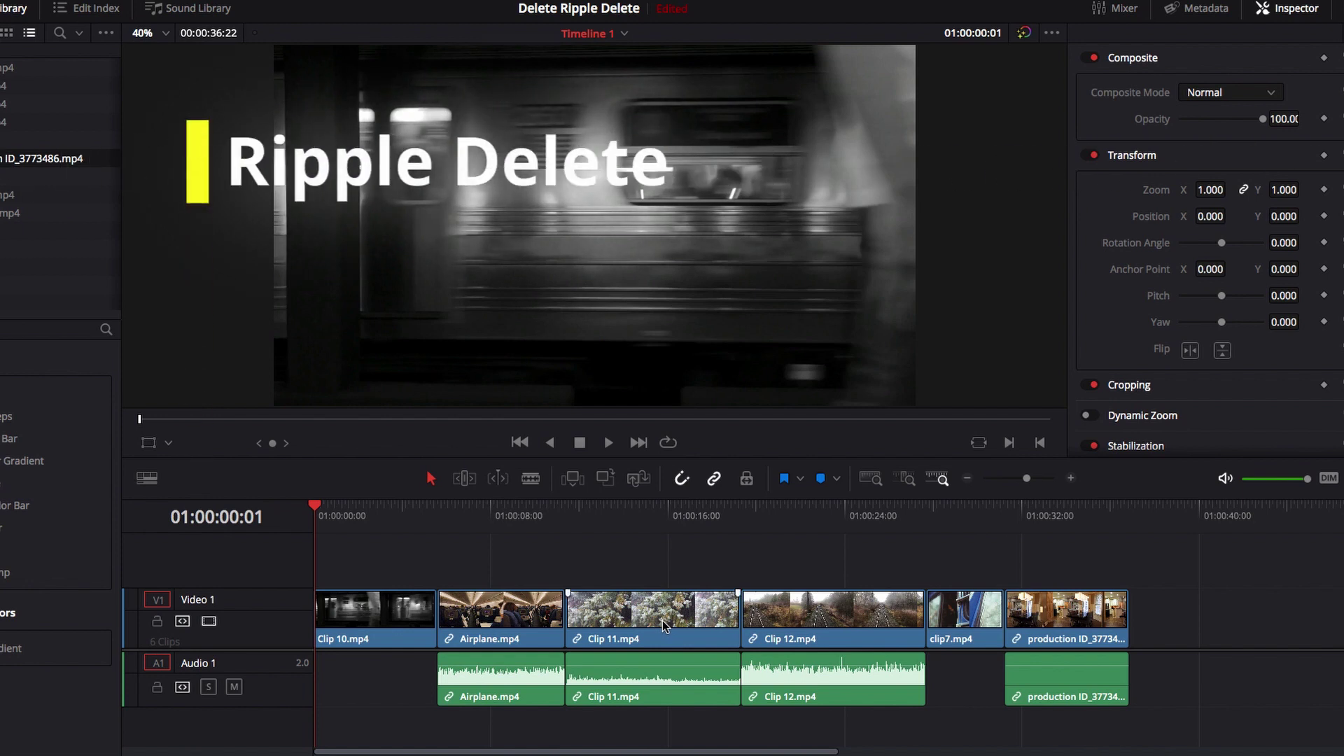
Ripple delete Clip 11.mp4 using Edit > Ripple Delete and Shift+Delete.
click(662, 620)
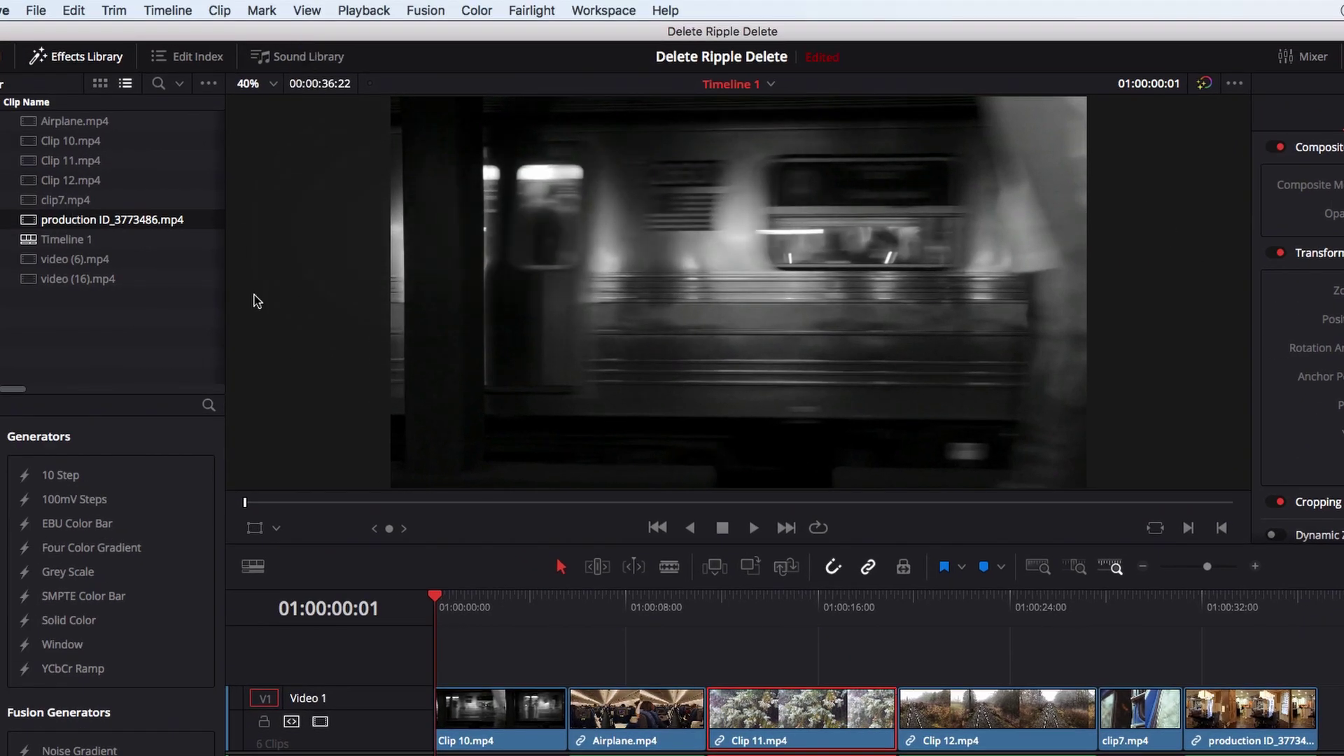
click(74, 10)
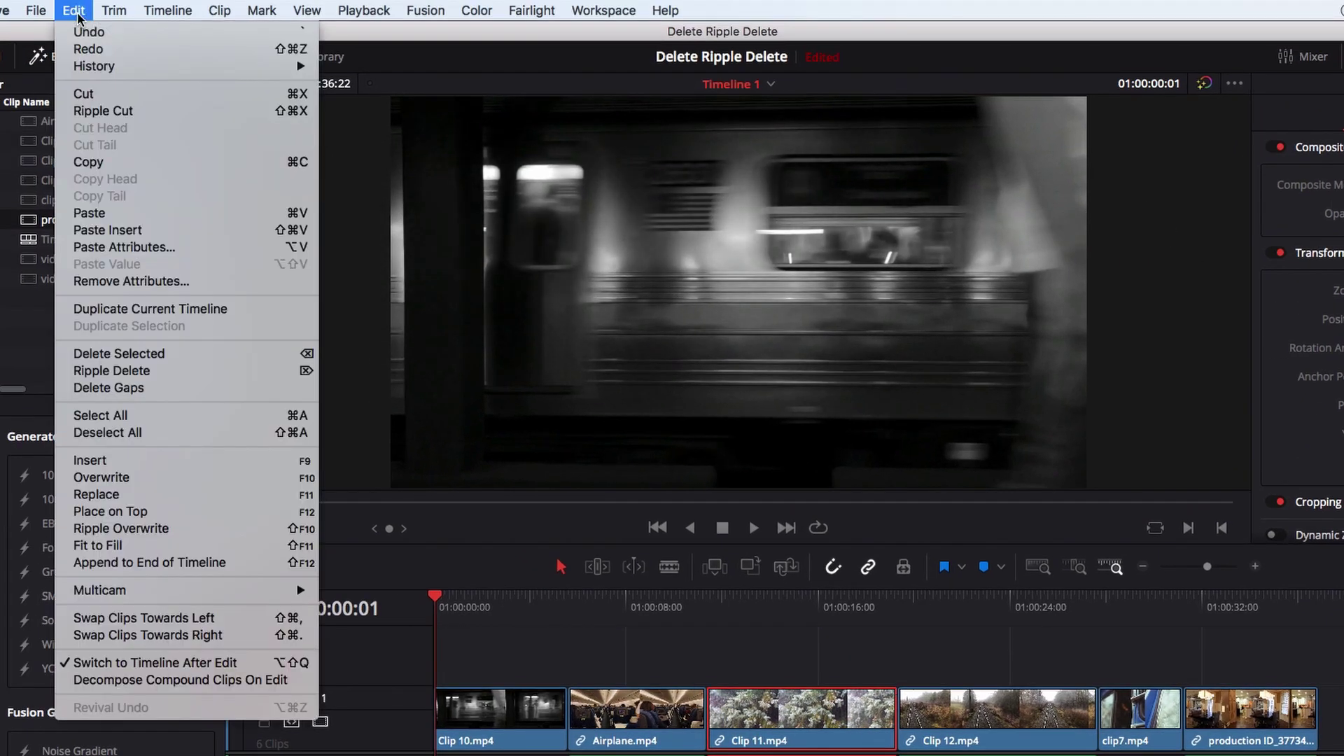
click(244, 379)
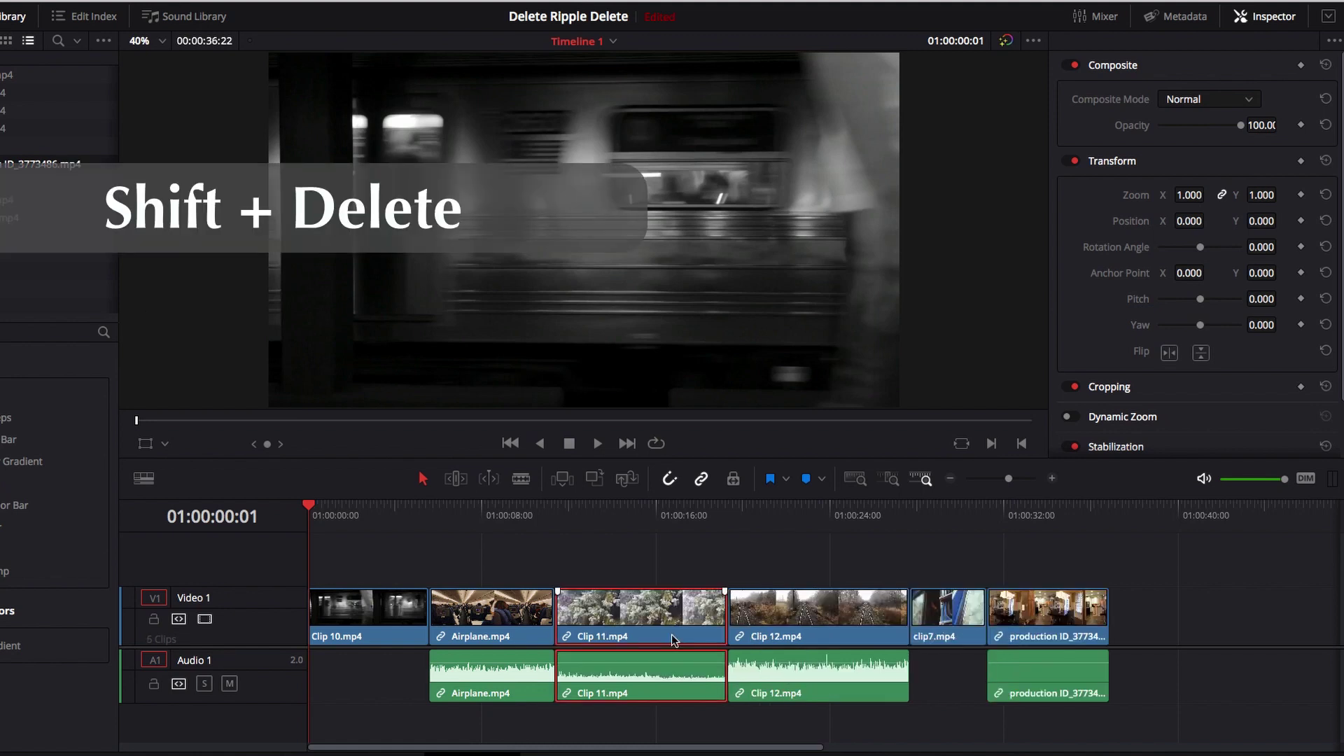
key(shift+Delete)
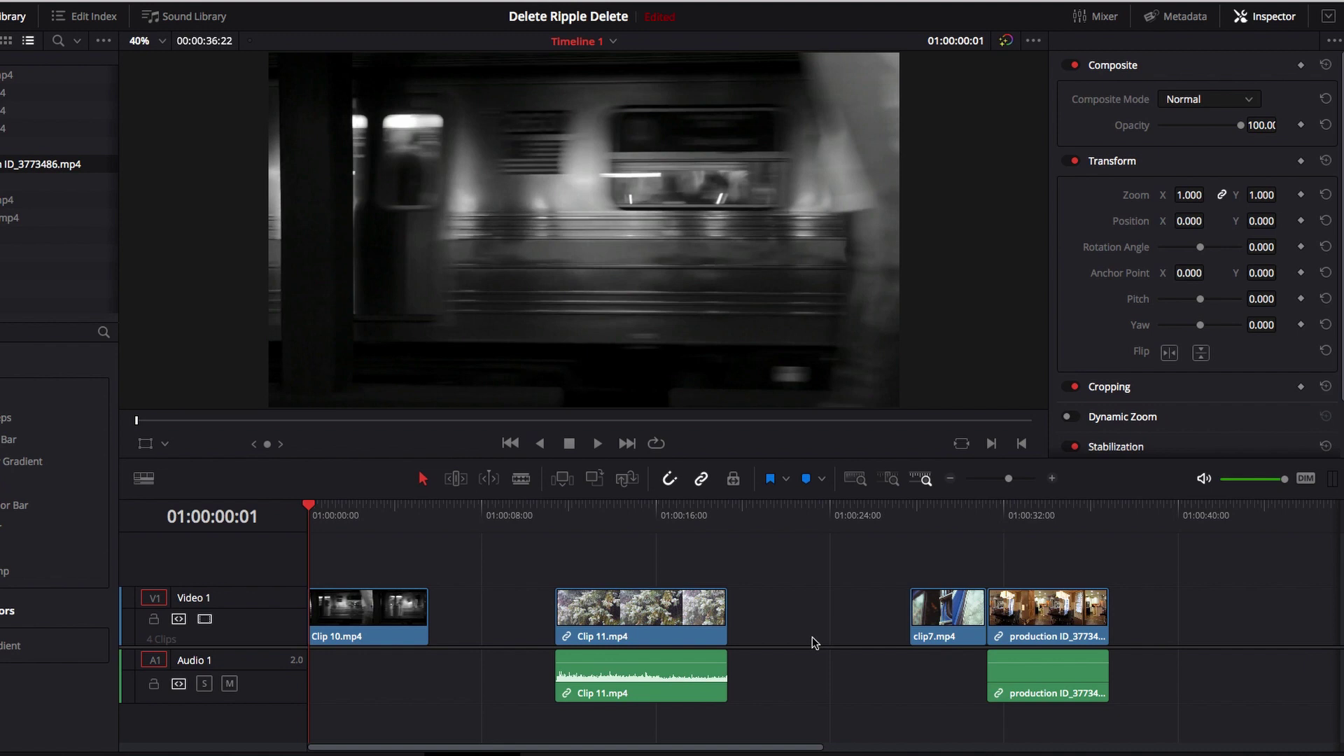
Inspect the gaps around Clip 11, deselect, and run Edit > Delete Gaps to close them all.
click(515, 617)
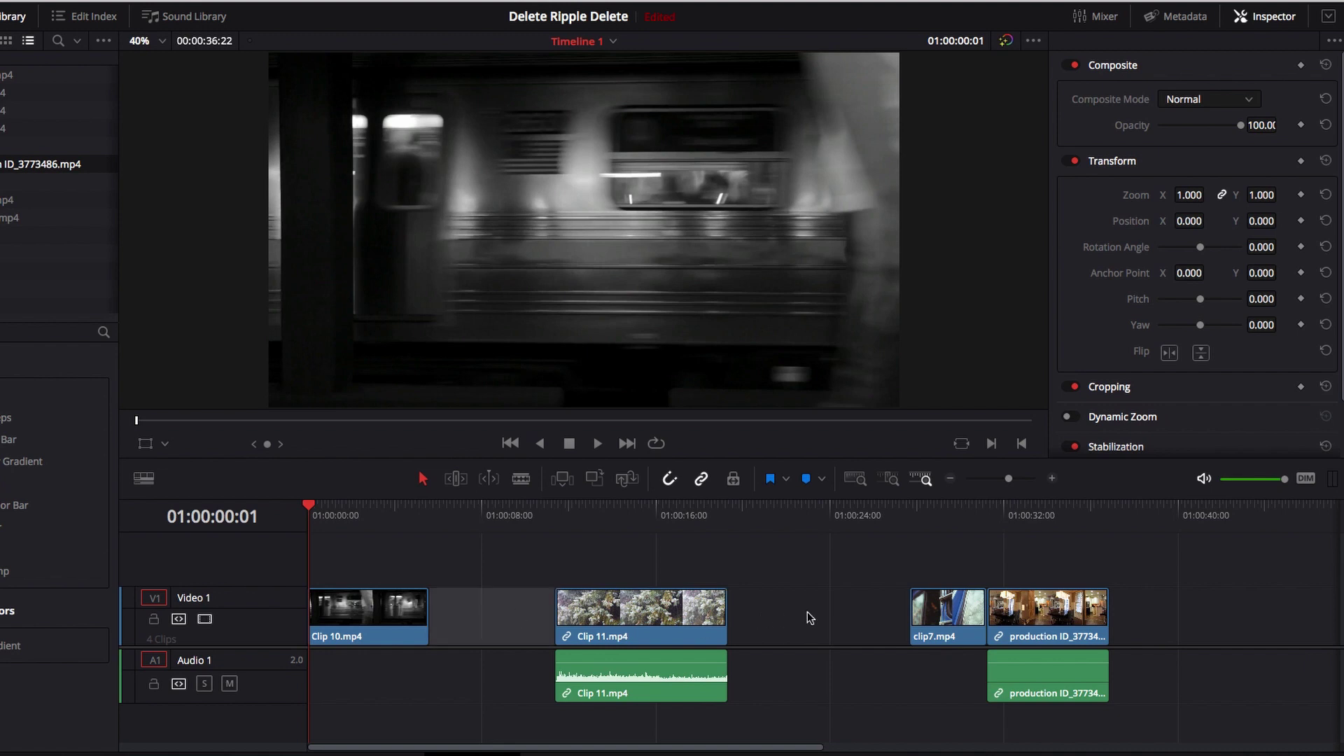
click(809, 617)
click(513, 618)
click(488, 562)
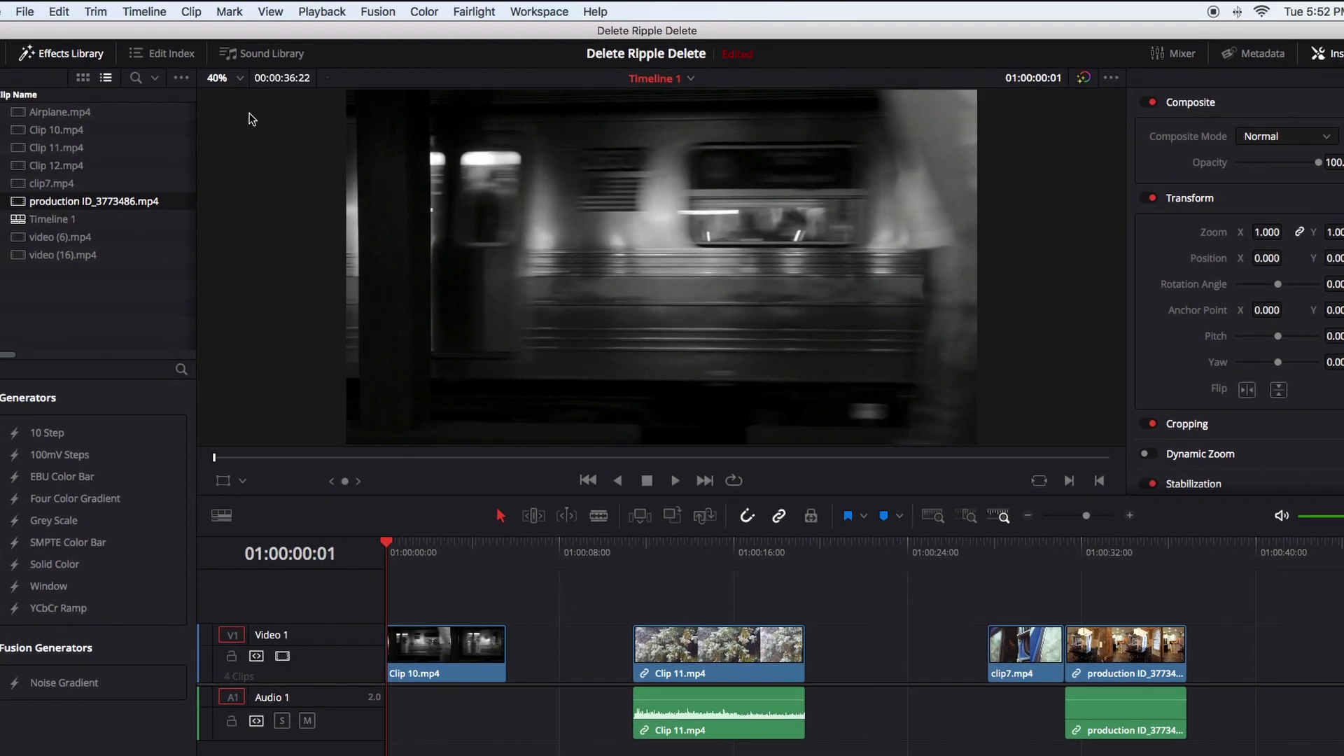
click(63, 14)
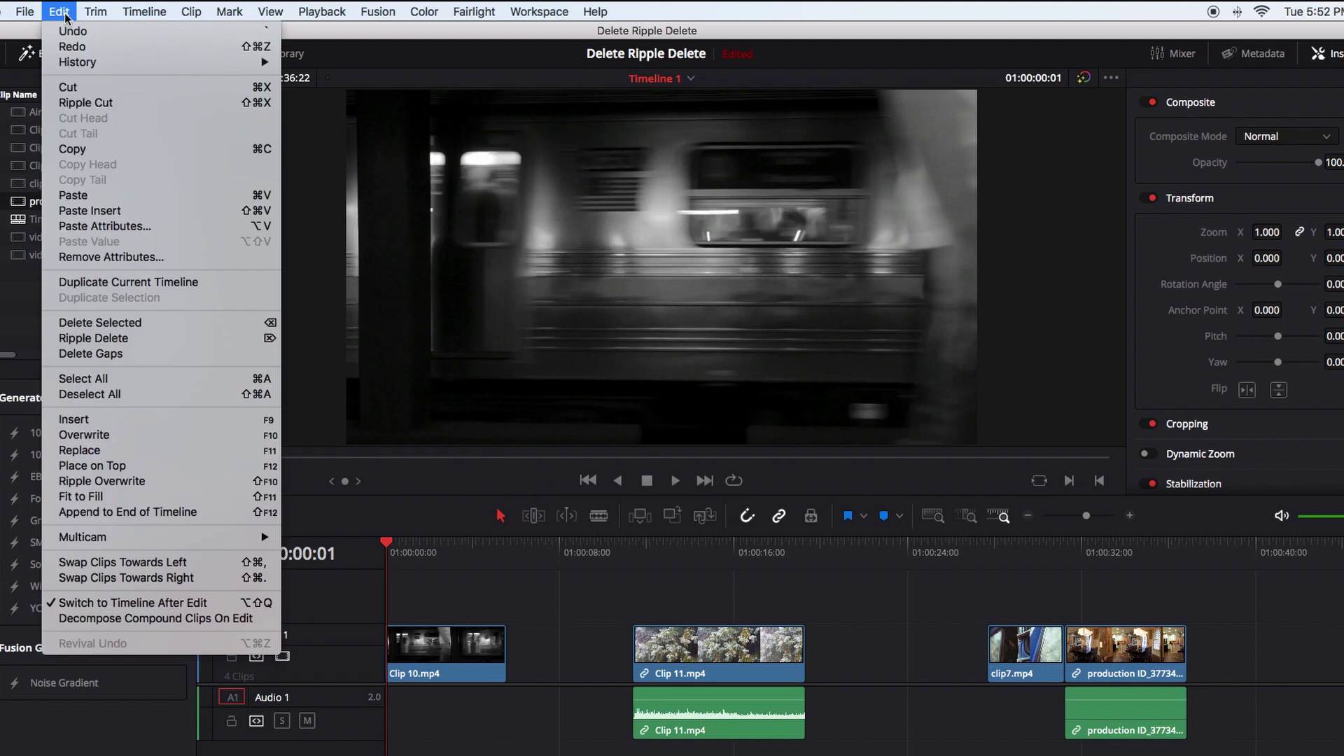
click(207, 354)
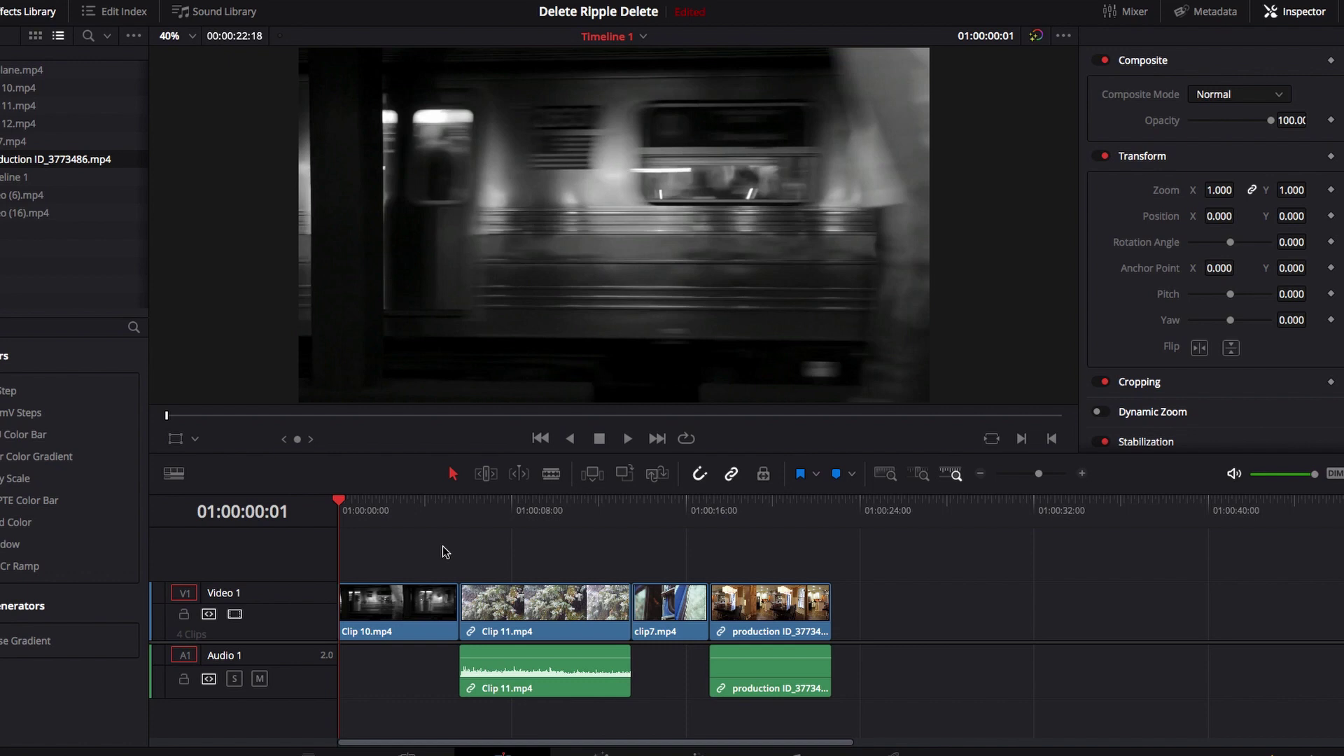
Undo to restore Airplane.mp4 and Clip 12.mp4, then marquee-select clip groups and deselect them.
key(ctrl+z)
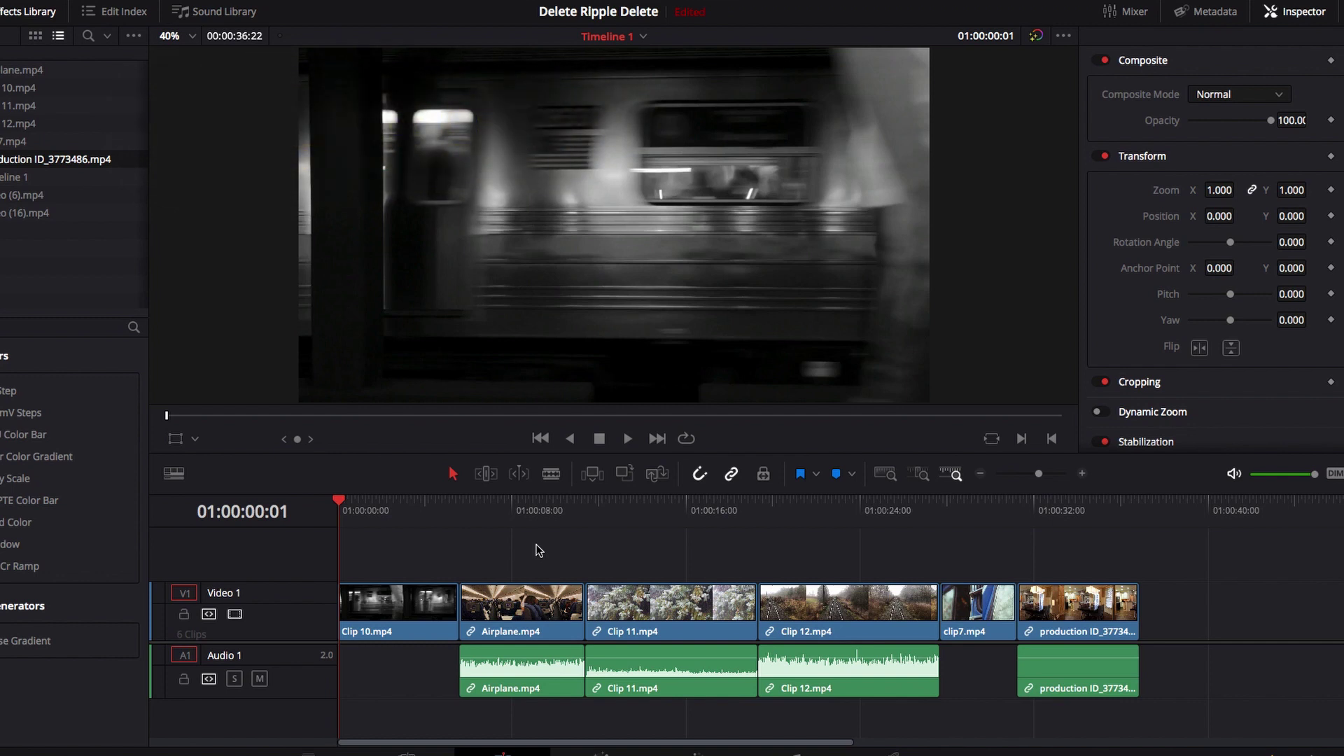
key(Left)
drag(440, 540, 870, 711)
click(495, 543)
drag(506, 544, 988, 703)
click(498, 554)
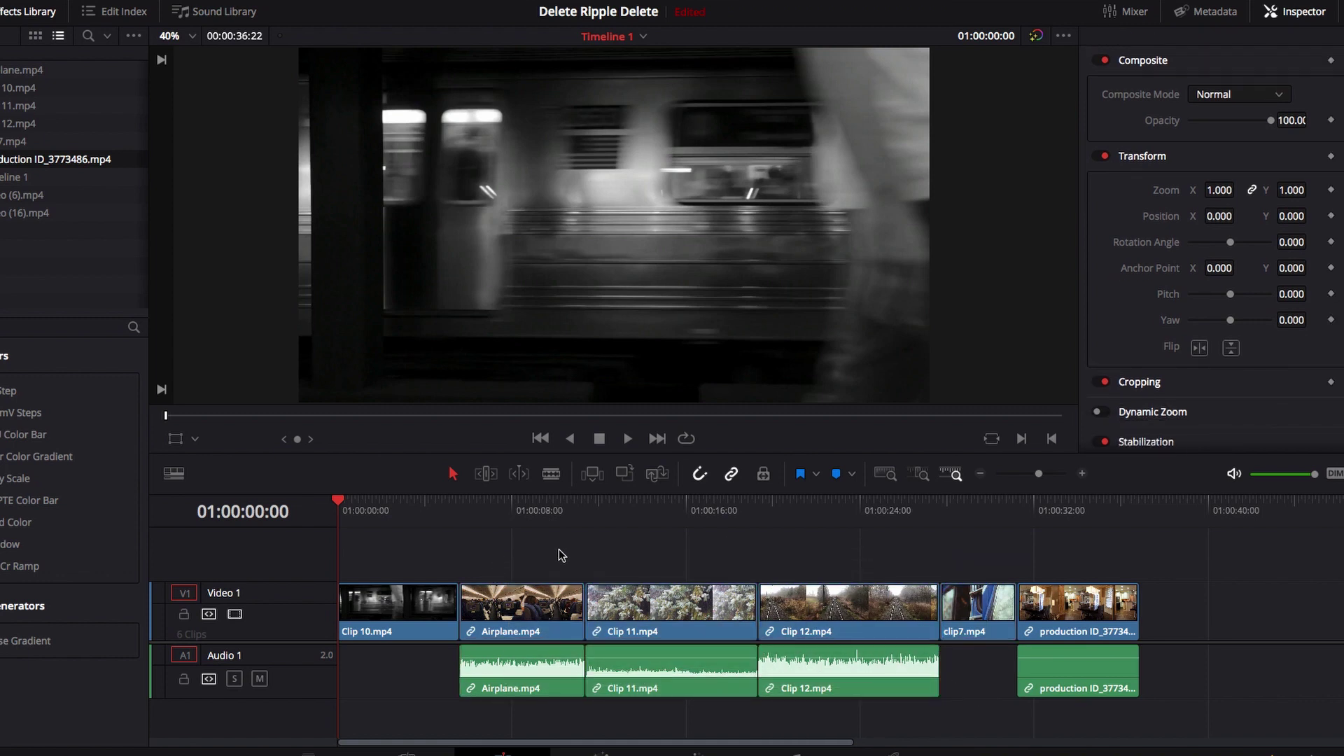
Mark 01:00:08:07 to 01:00:22:18, lift that range from both tracks, and select the gap.
click(517, 502)
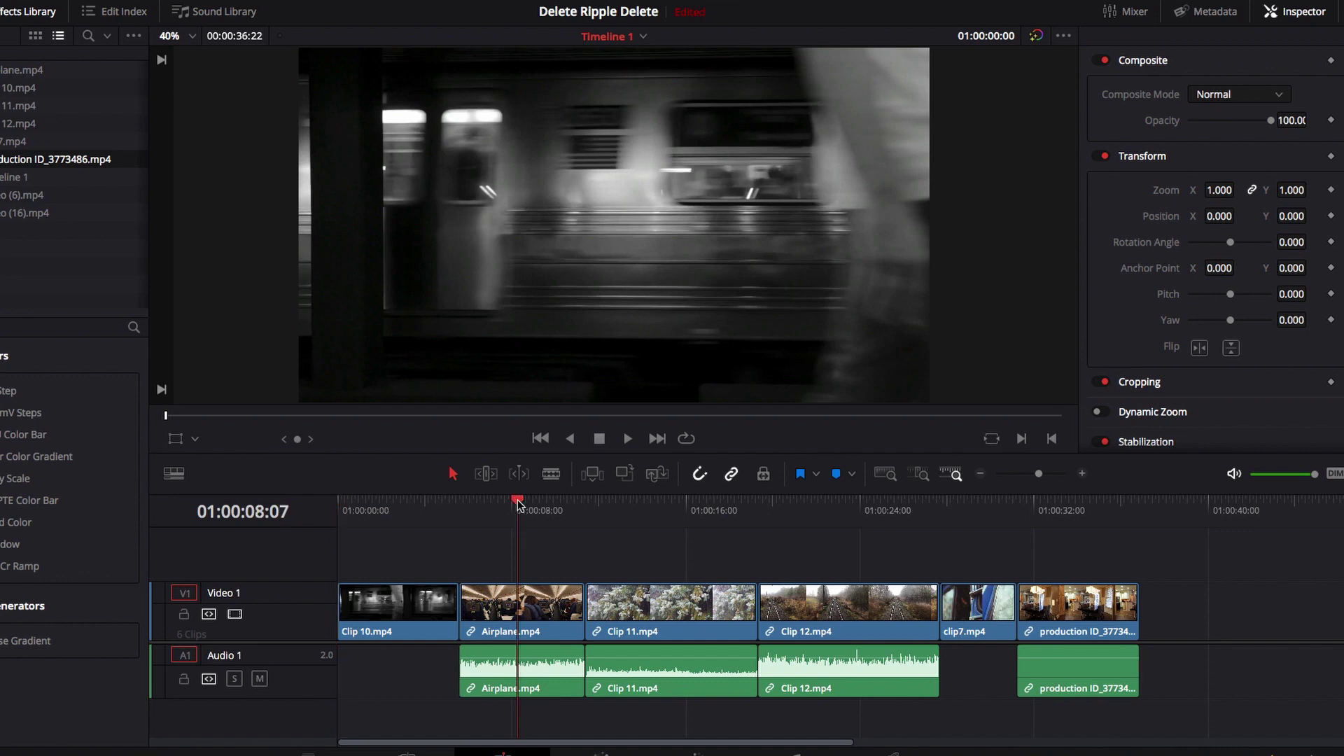
key(i)
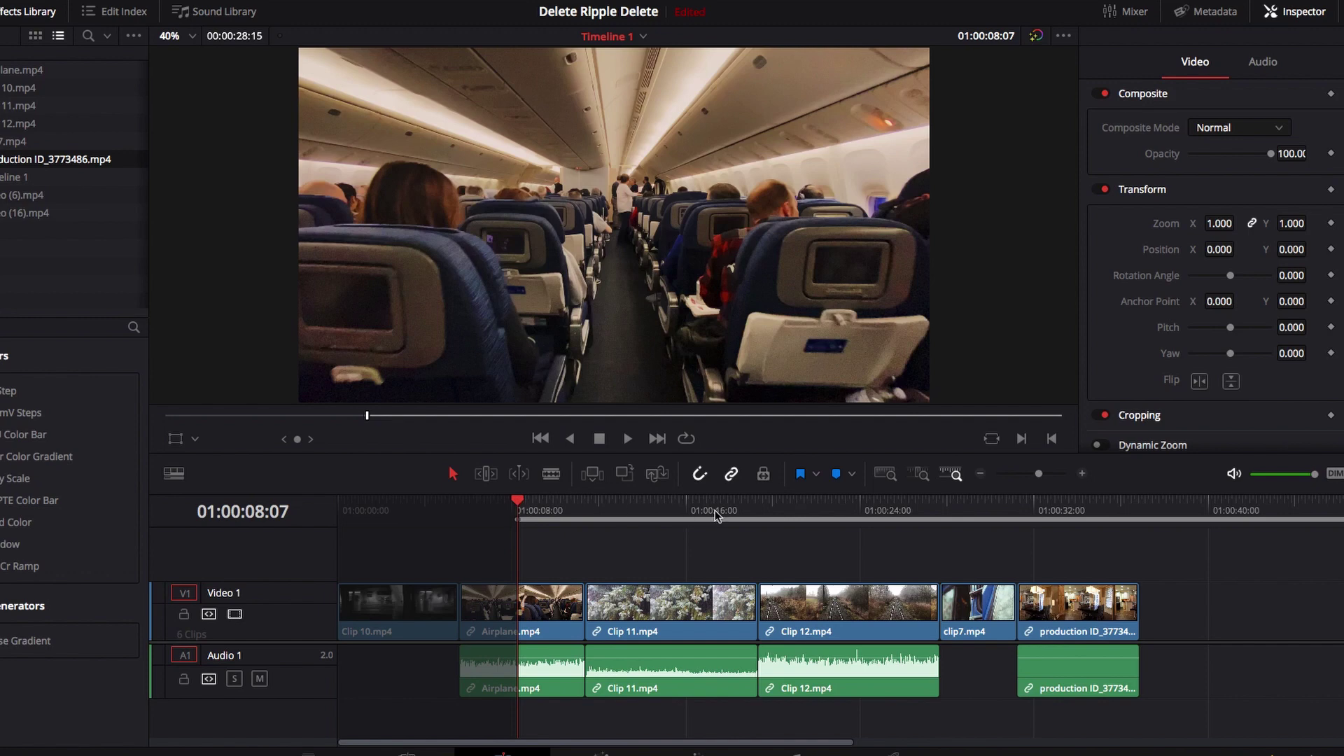
click(842, 504)
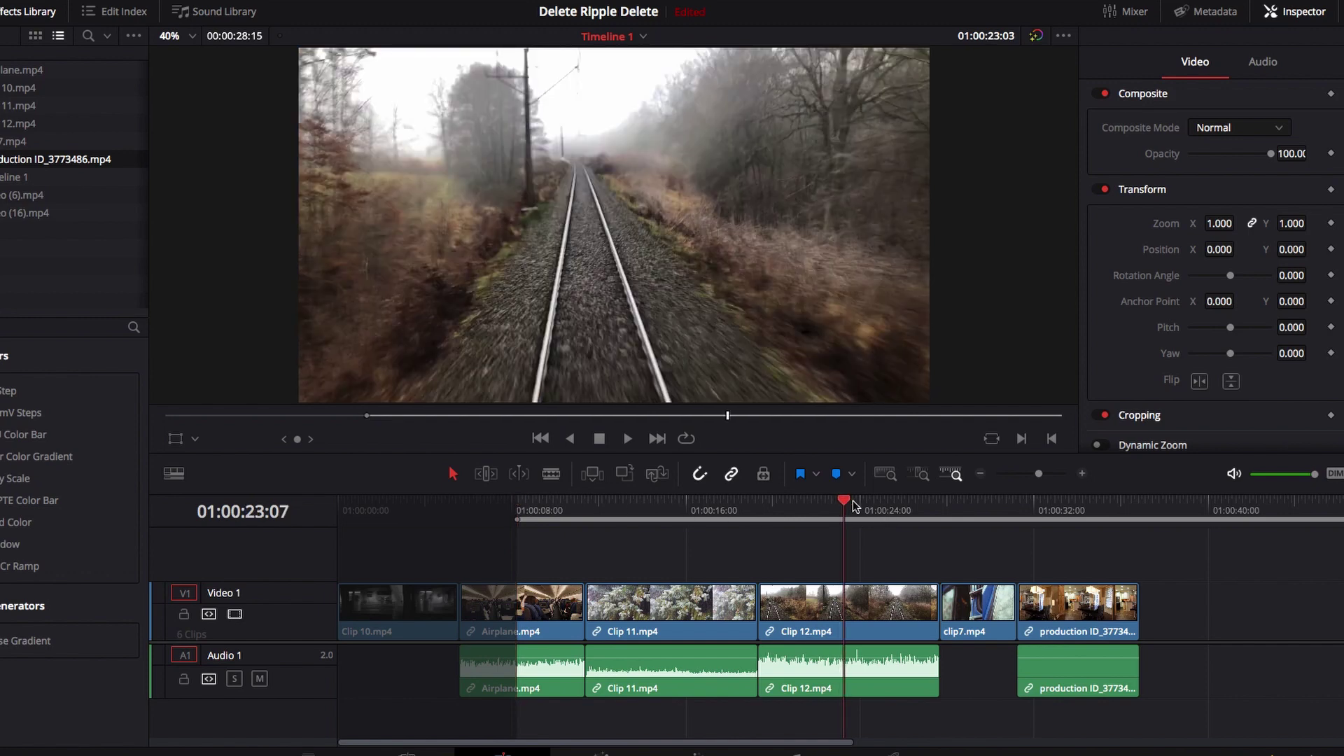
click(832, 505)
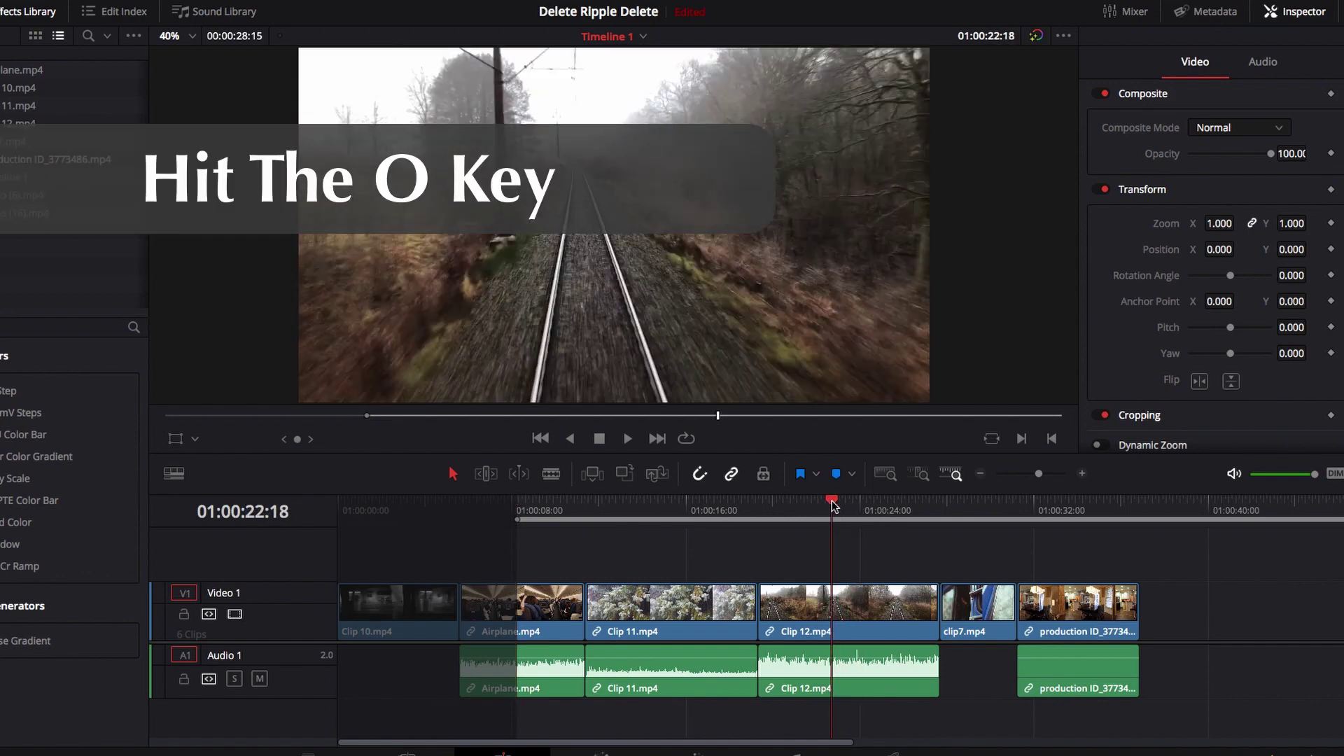
key(o)
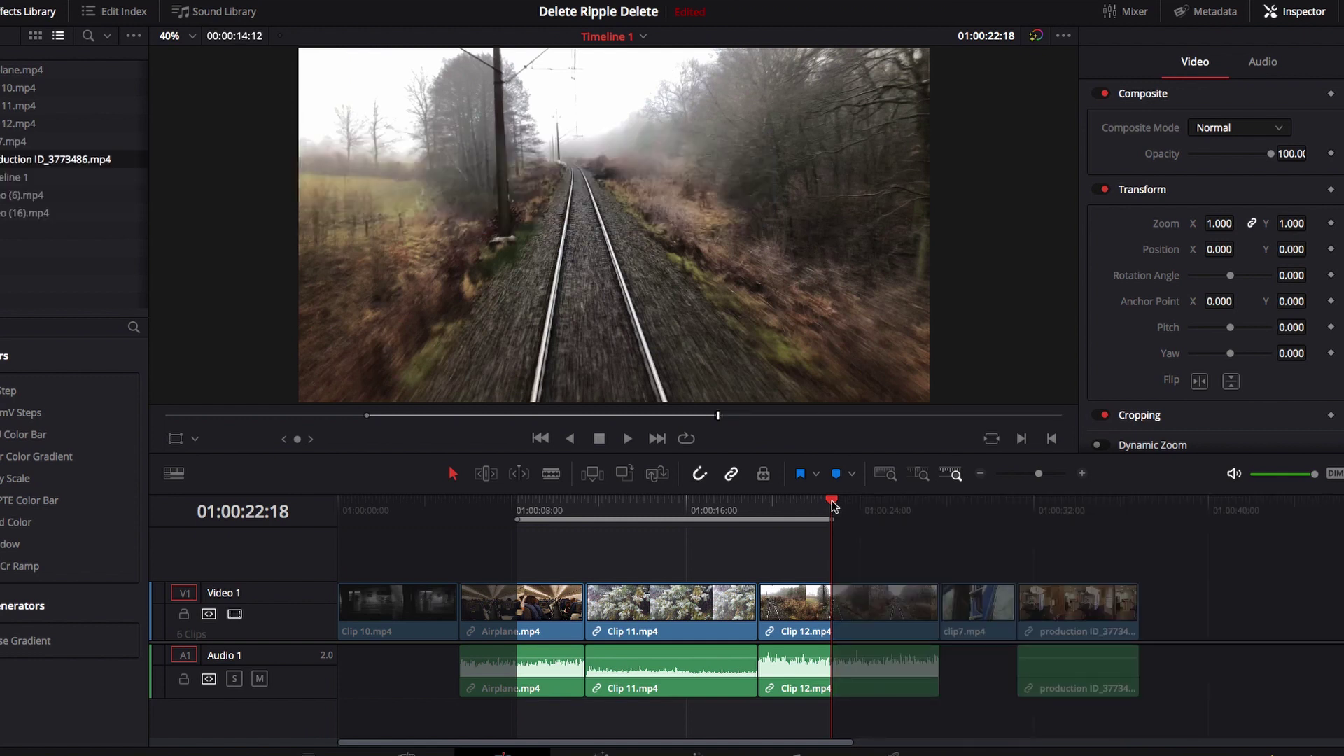
key(BackSpace)
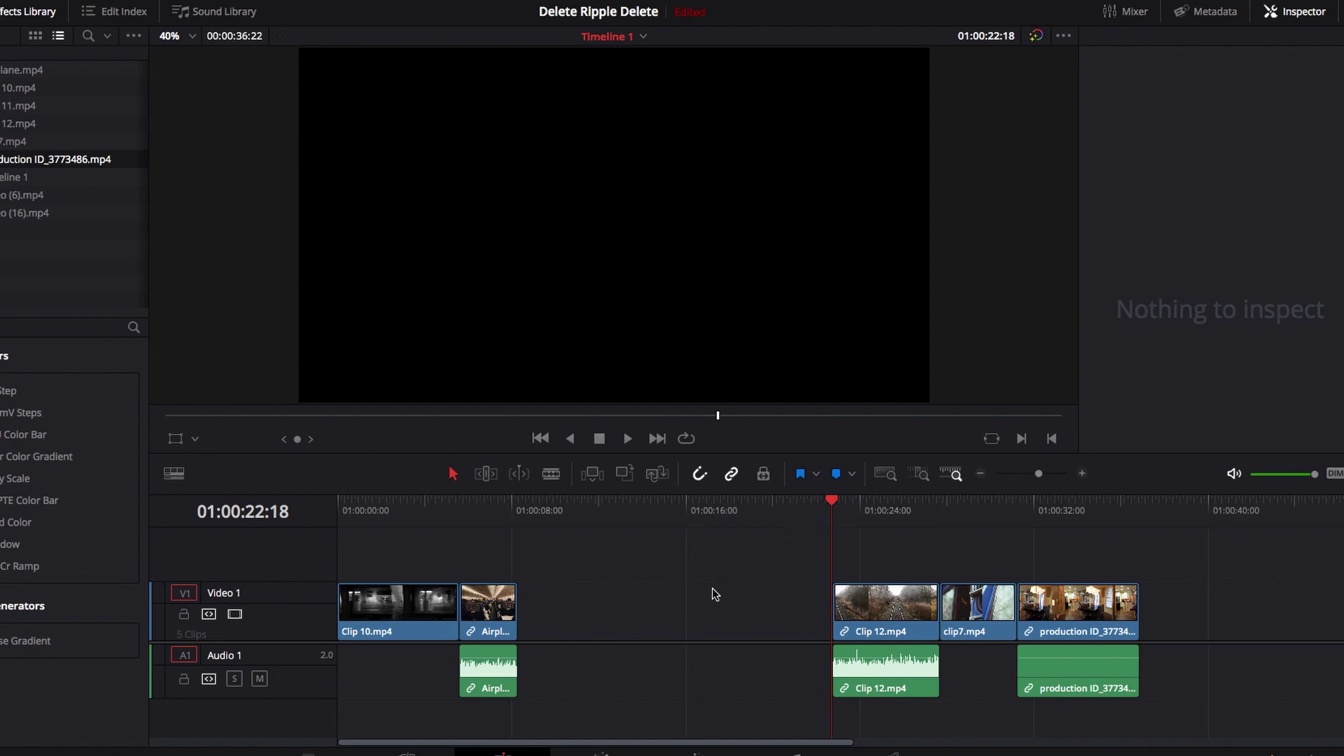
click(675, 608)
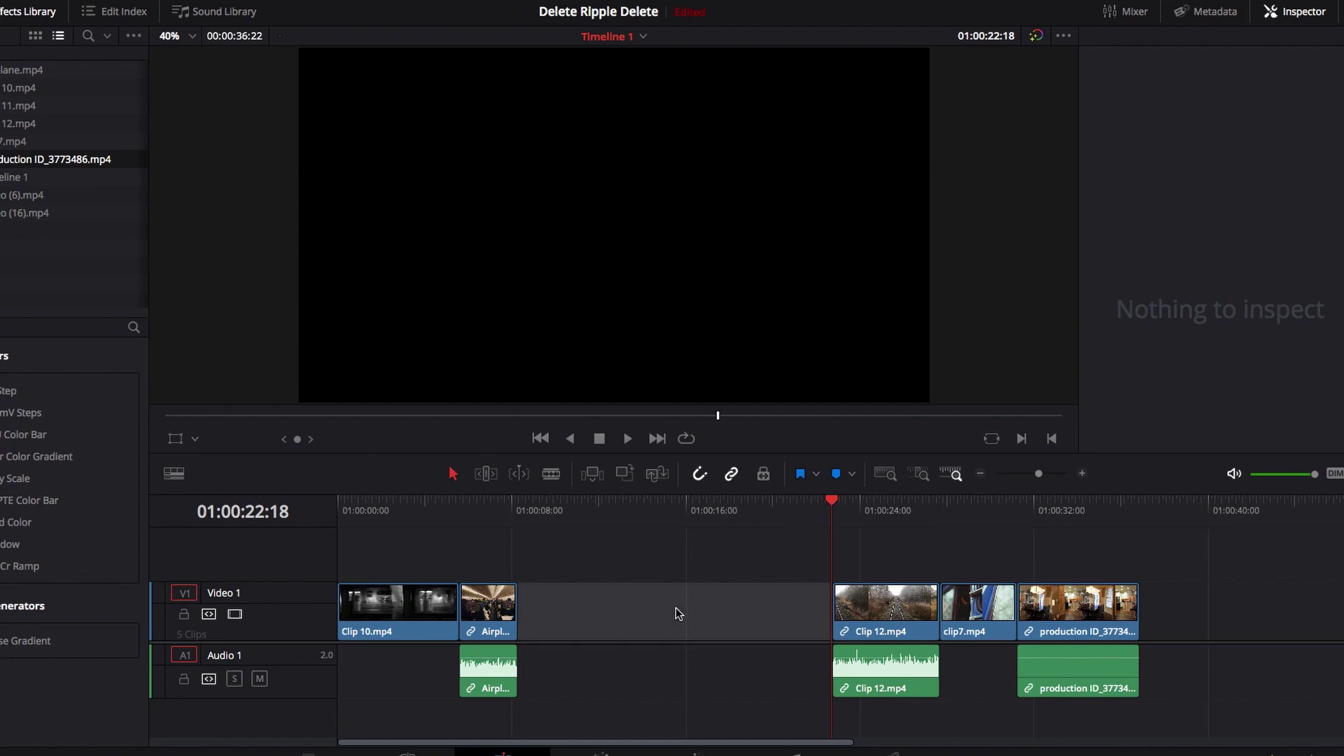
Delete the selected gap, then ripple delete the marked 08:00–23:16 range with Shift+Backspace.
key(Delete)
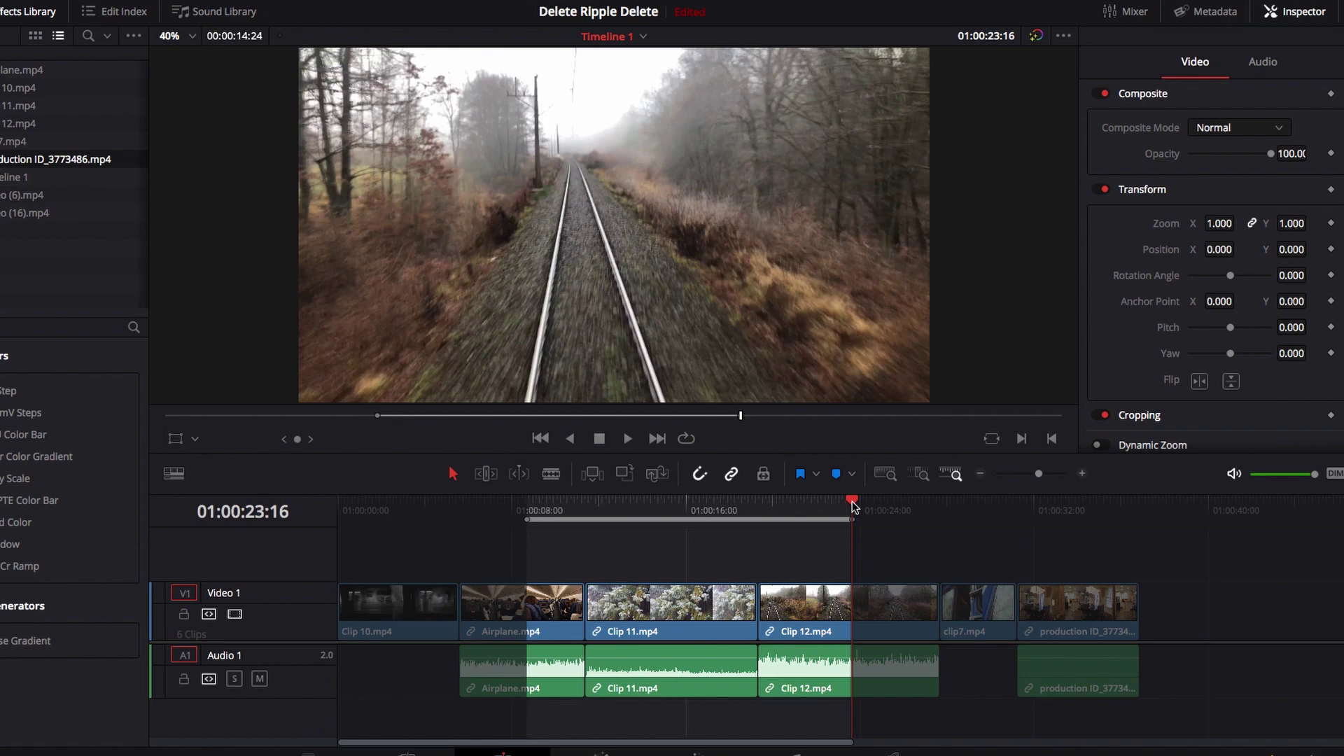
key(shift+BackSpace)
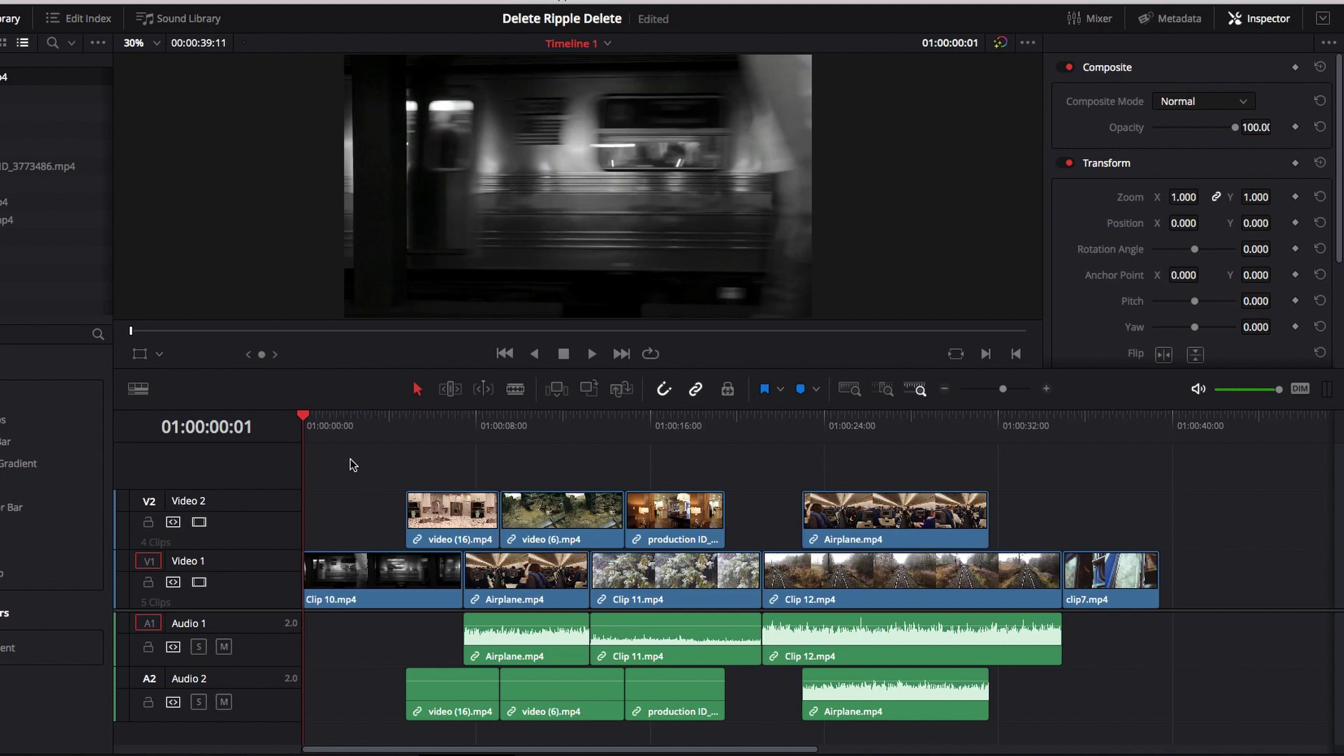
click(537, 573)
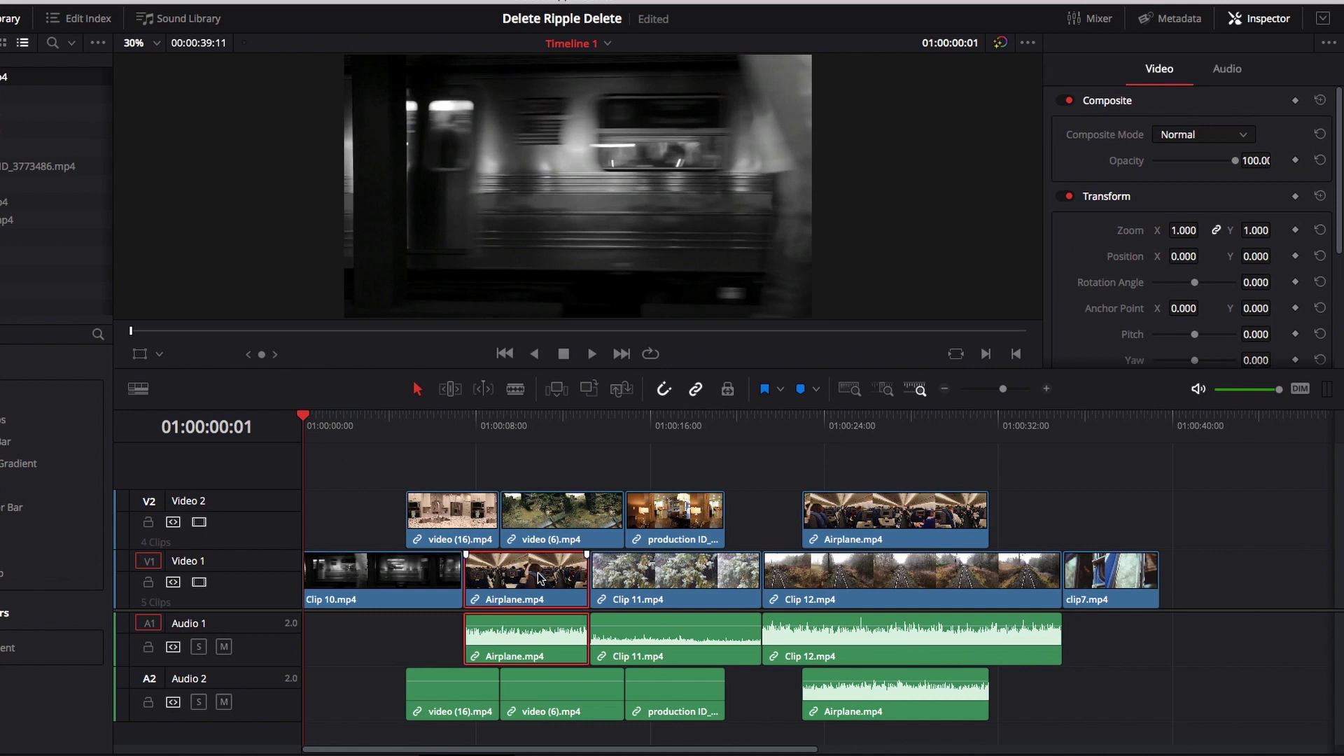
key(BackSpace)
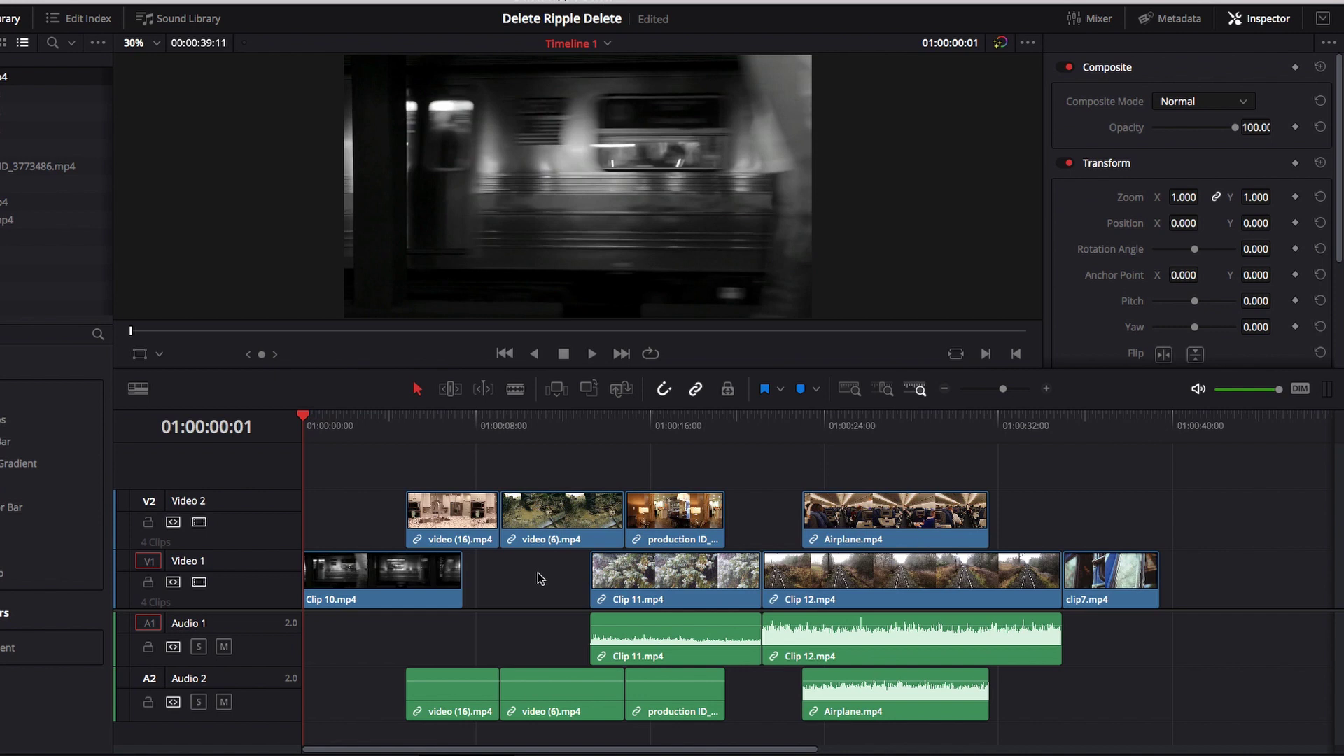
click(570, 530)
key(BackSpace)
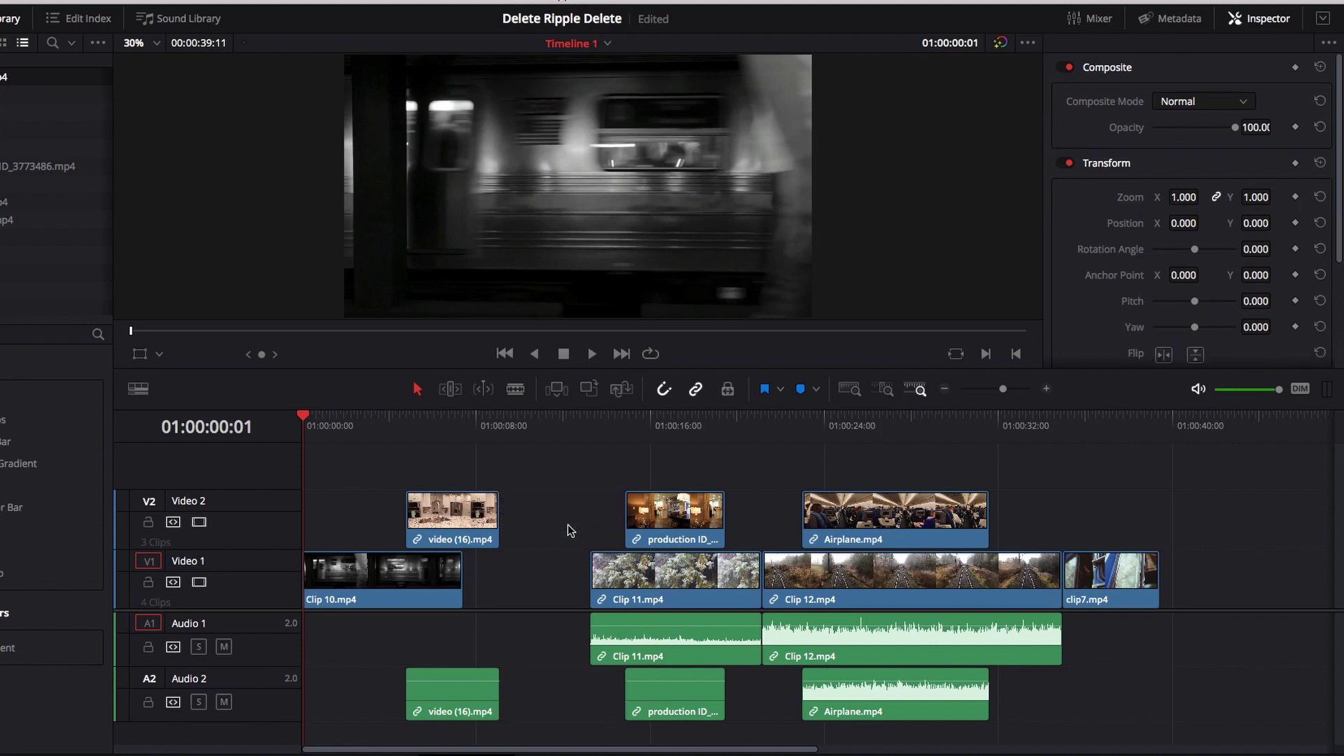
key(ctrl+z)
key(ctrl+z)
click(549, 585)
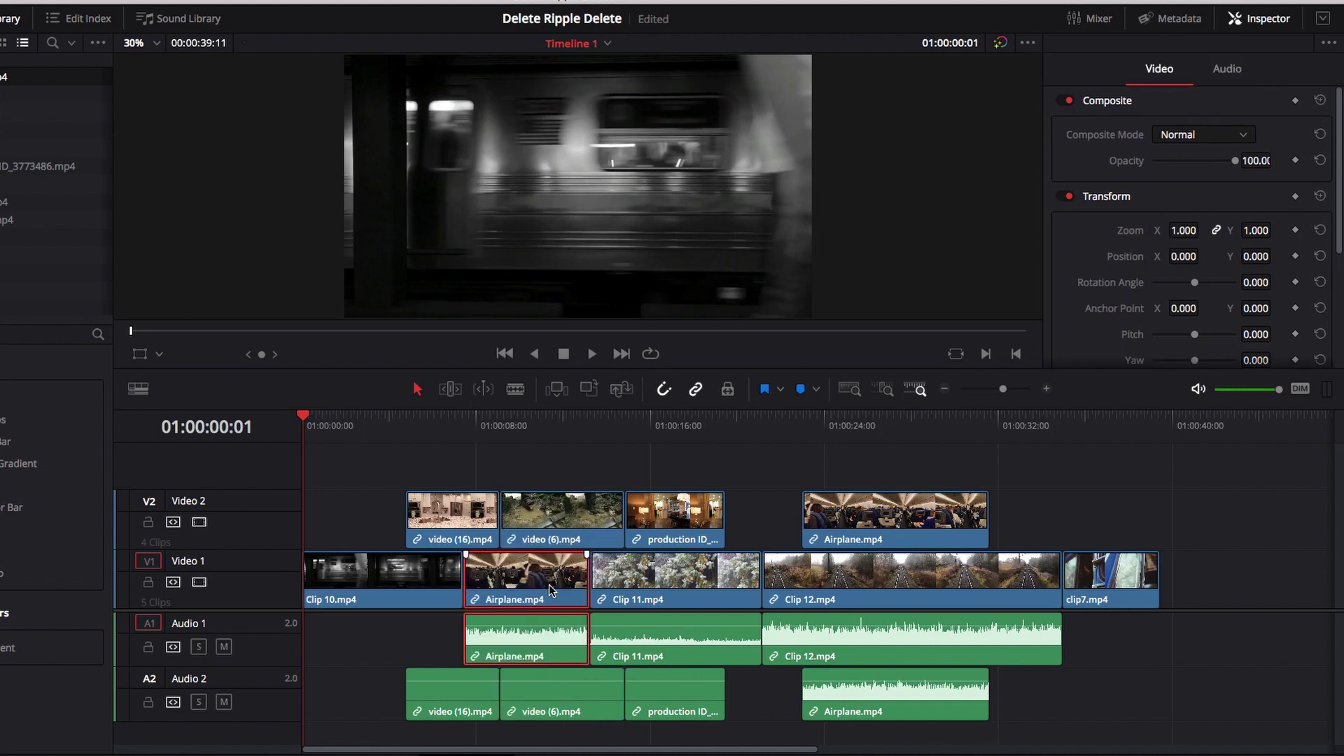
key(BackSpace)
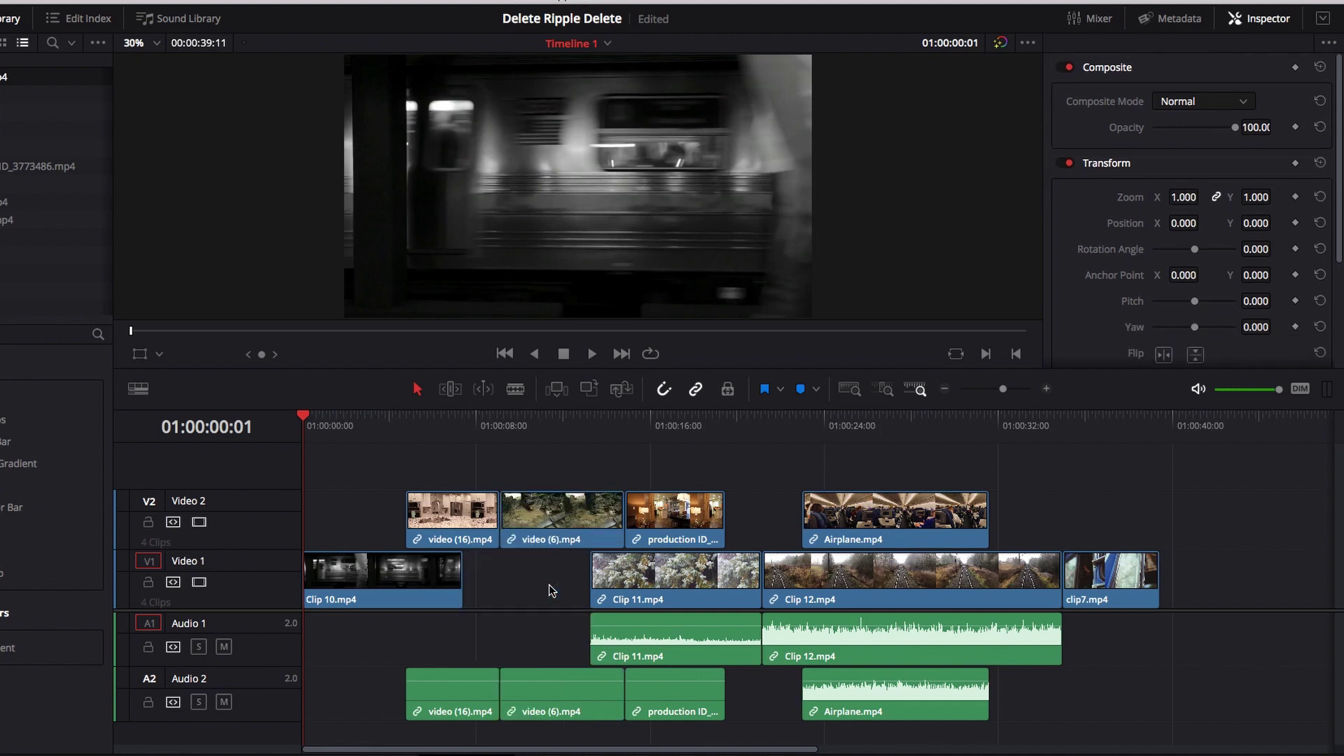
click(550, 588)
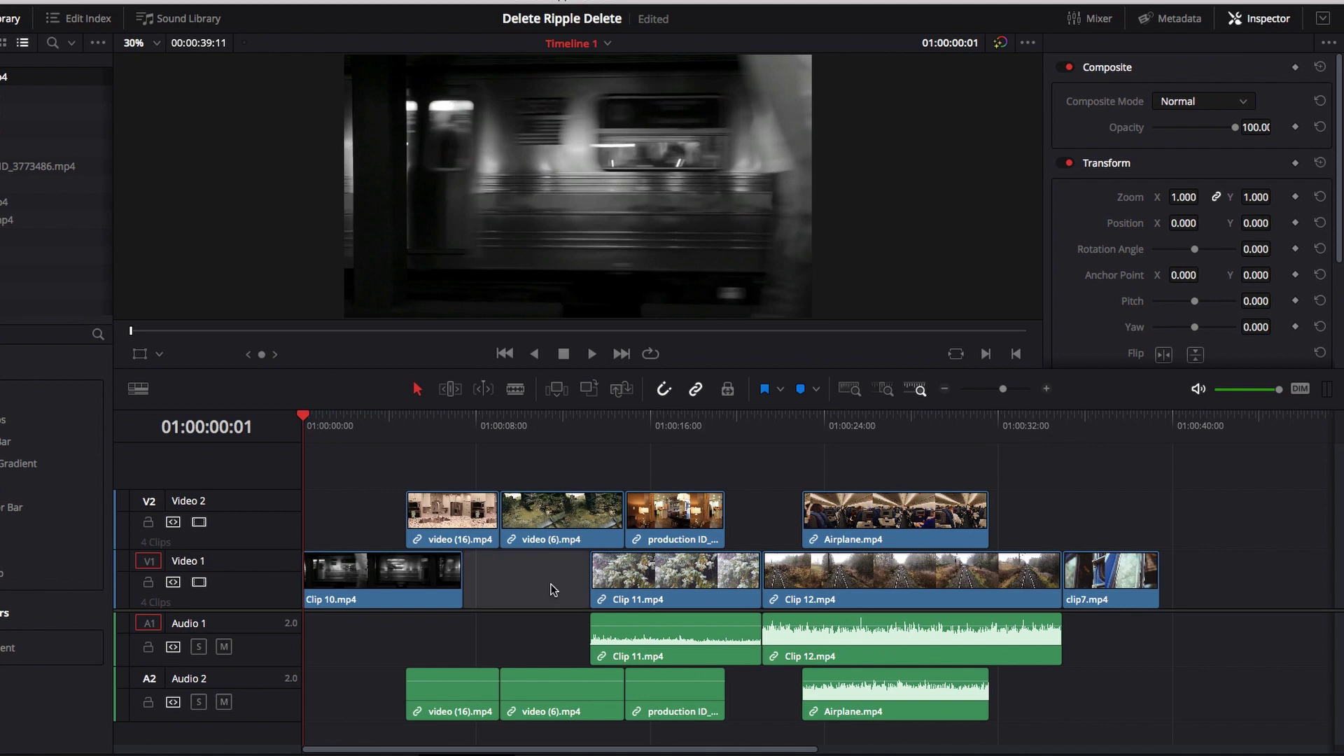
key(BackSpace)
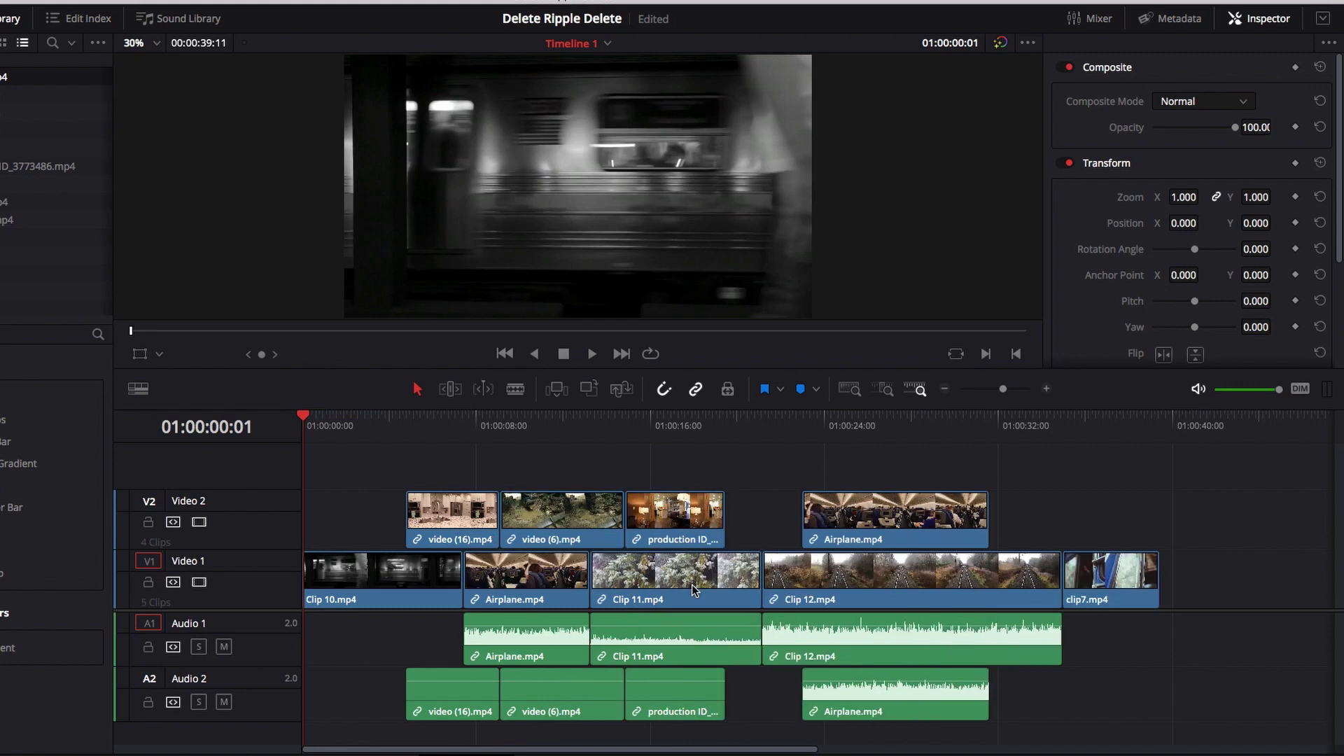
click(684, 527)
key(BackSpace)
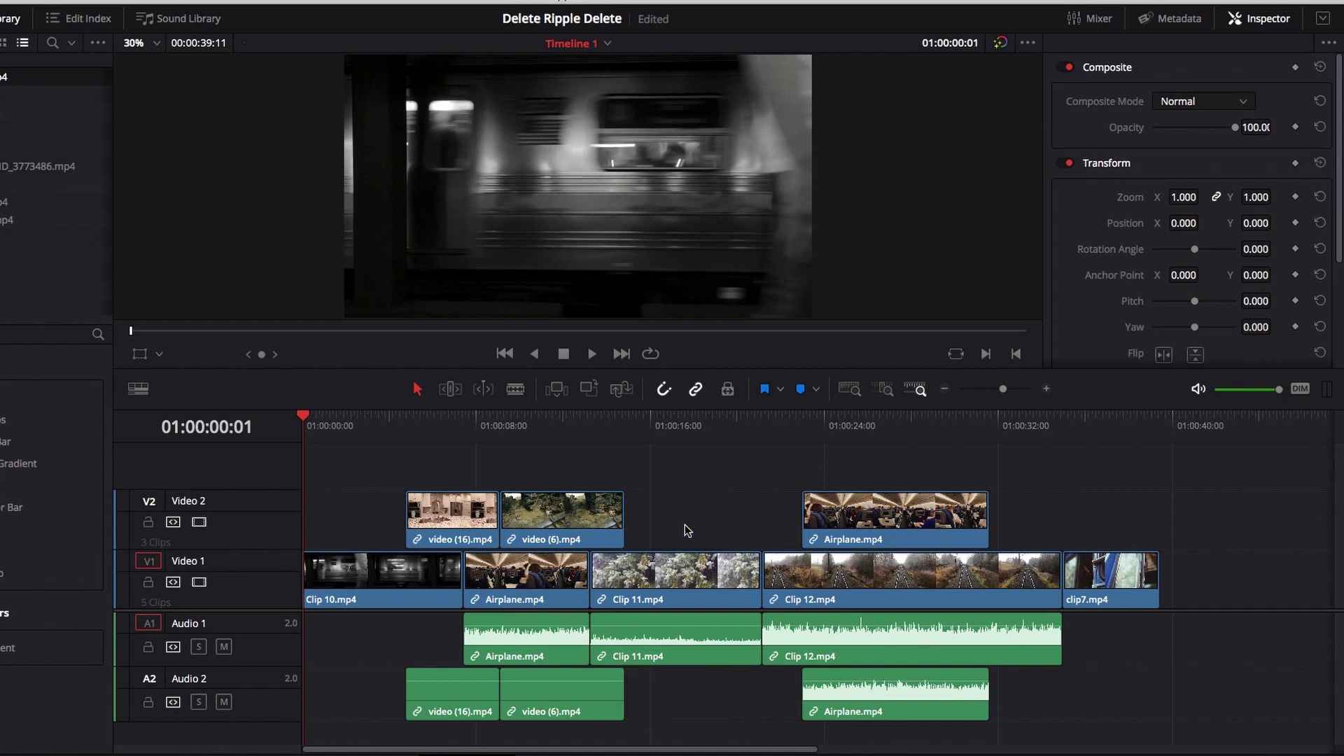
click(686, 530)
key(BackSpace)
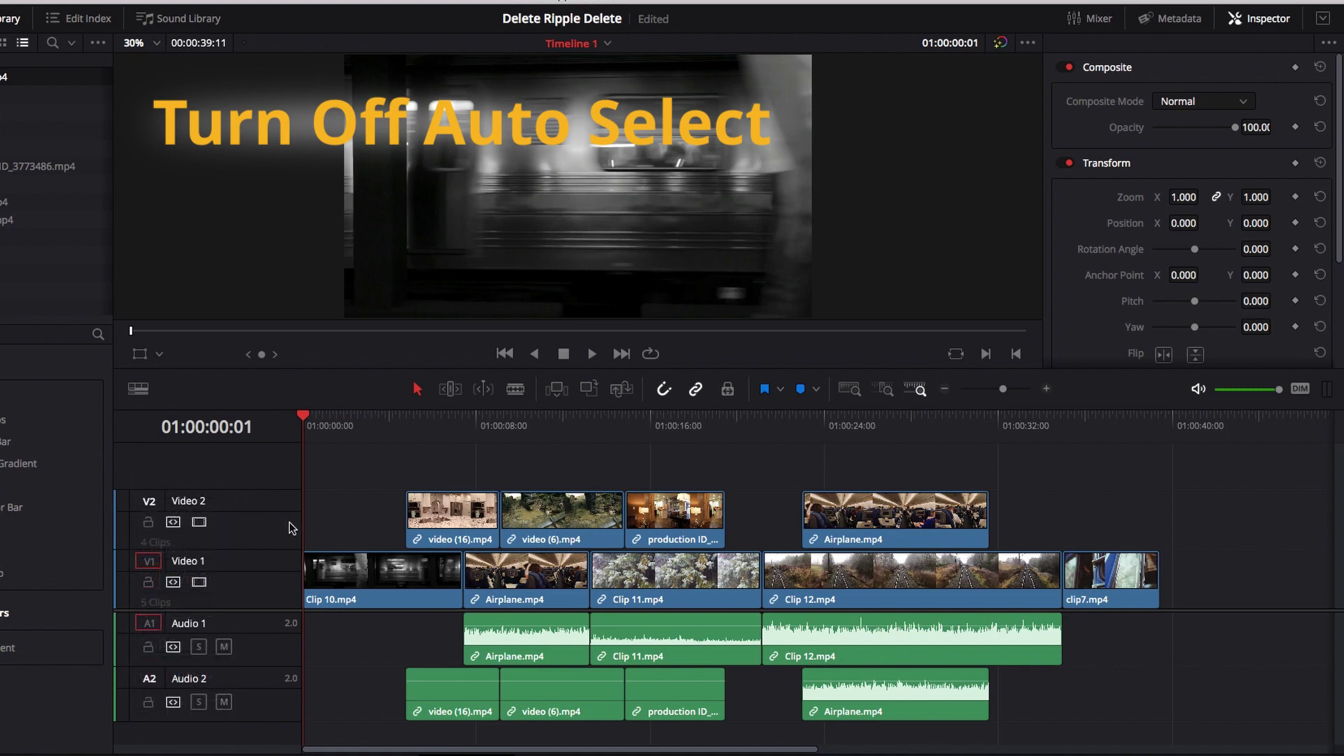
Exclude Video 2 and Audio 2 from ripple edits, delete Airplane.mp4 and its gap, then undo.
click(174, 523)
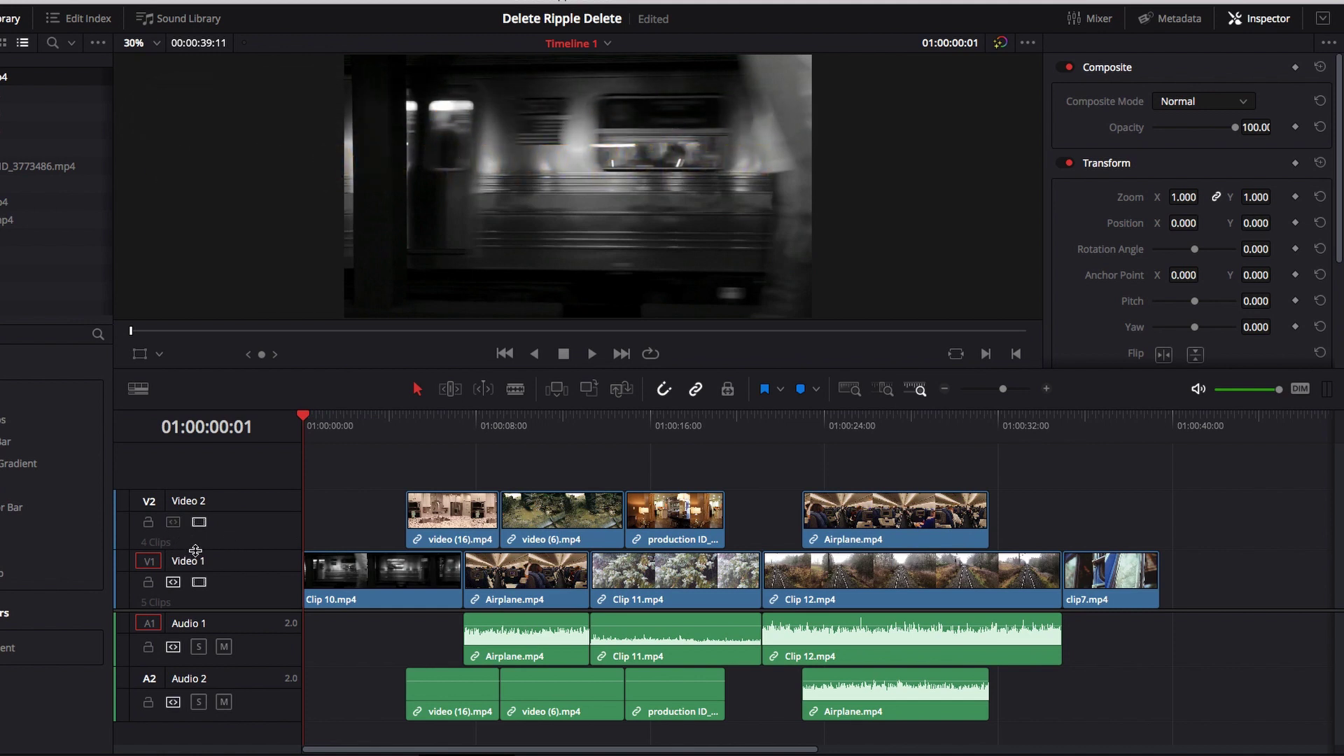
click(172, 701)
click(535, 578)
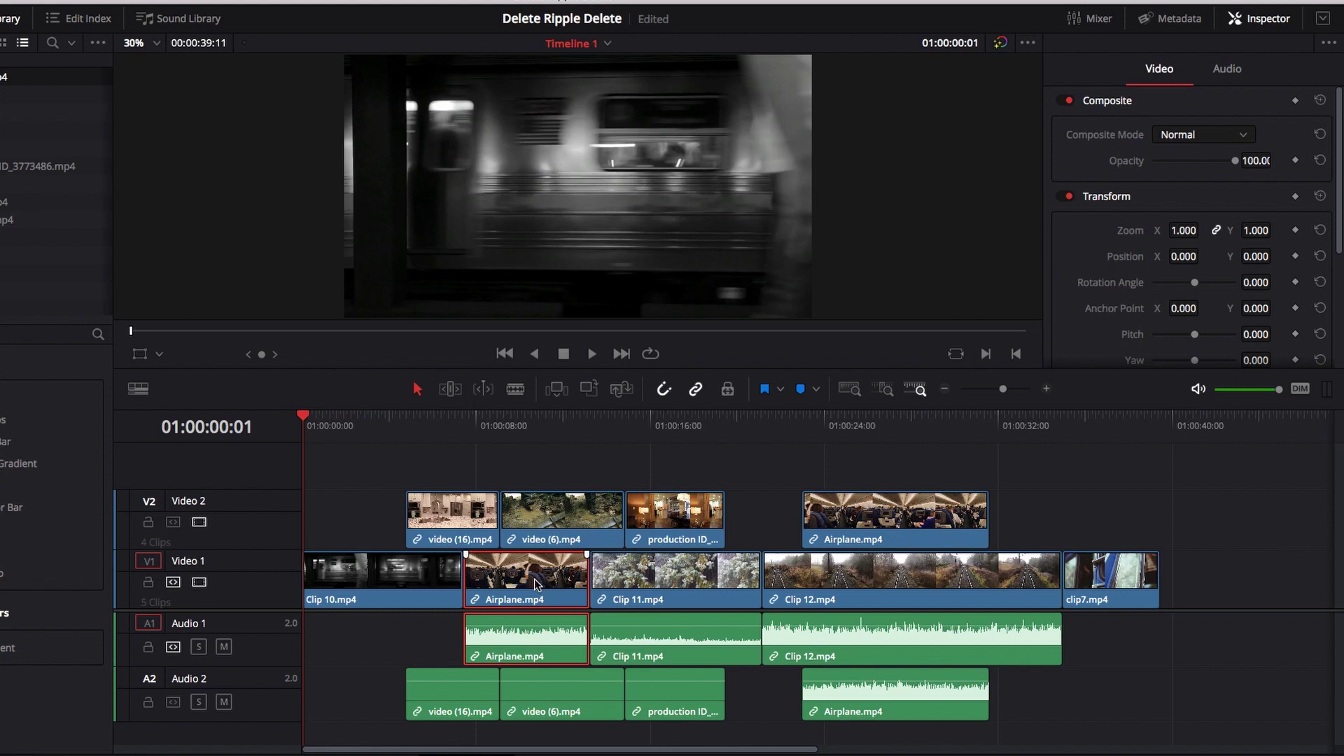
key(BackSpace)
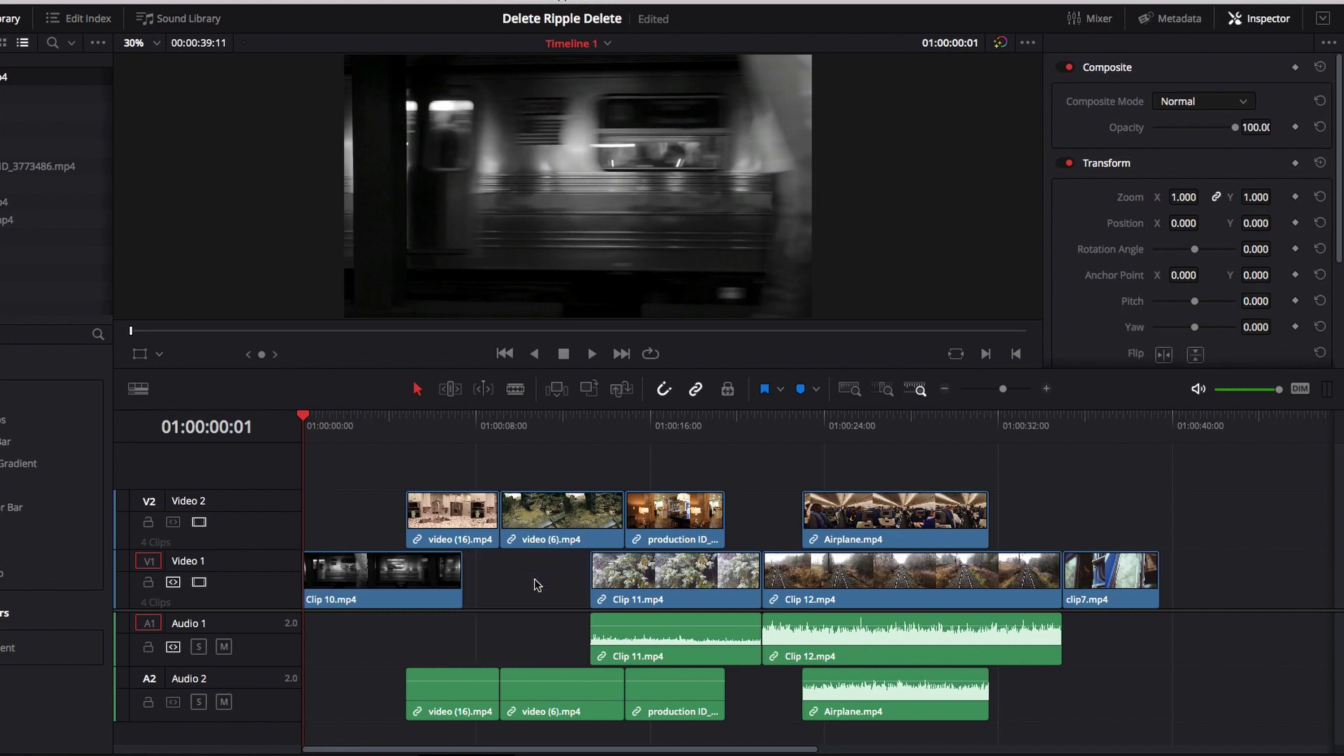
click(540, 582)
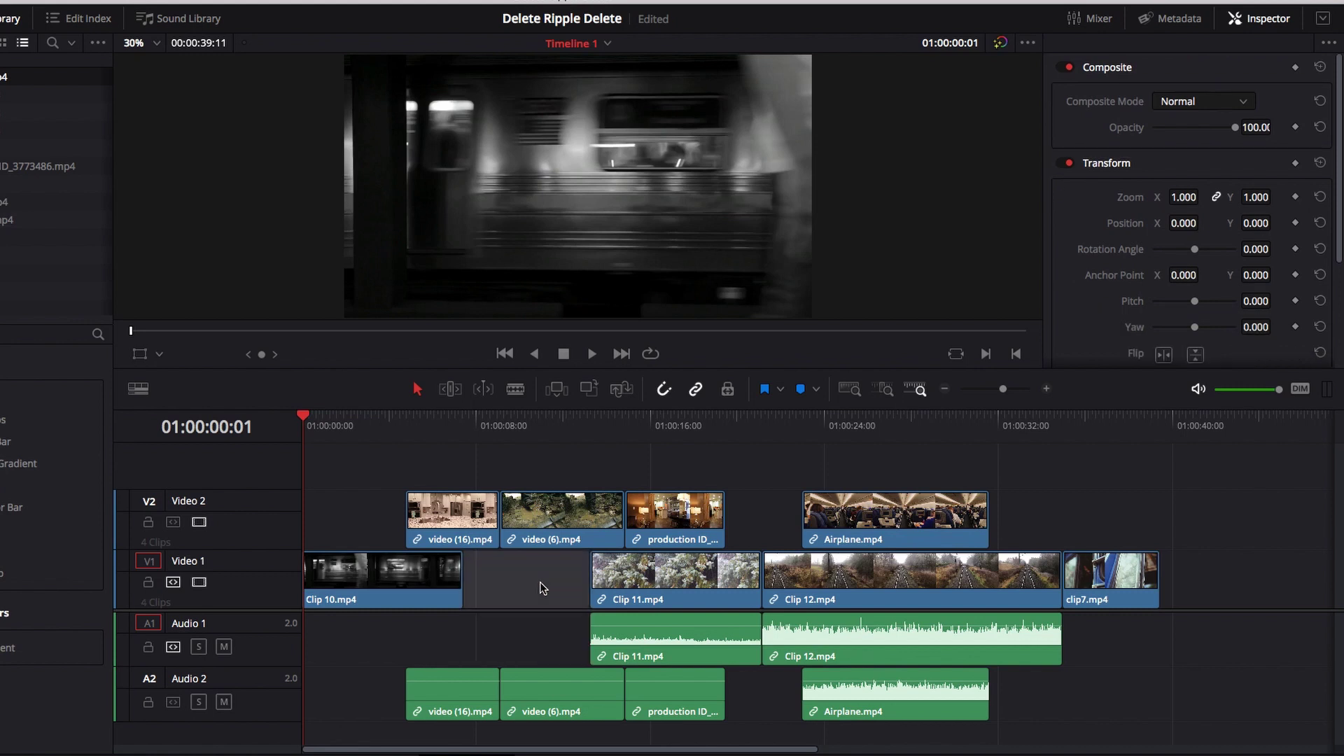
key(BackSpace)
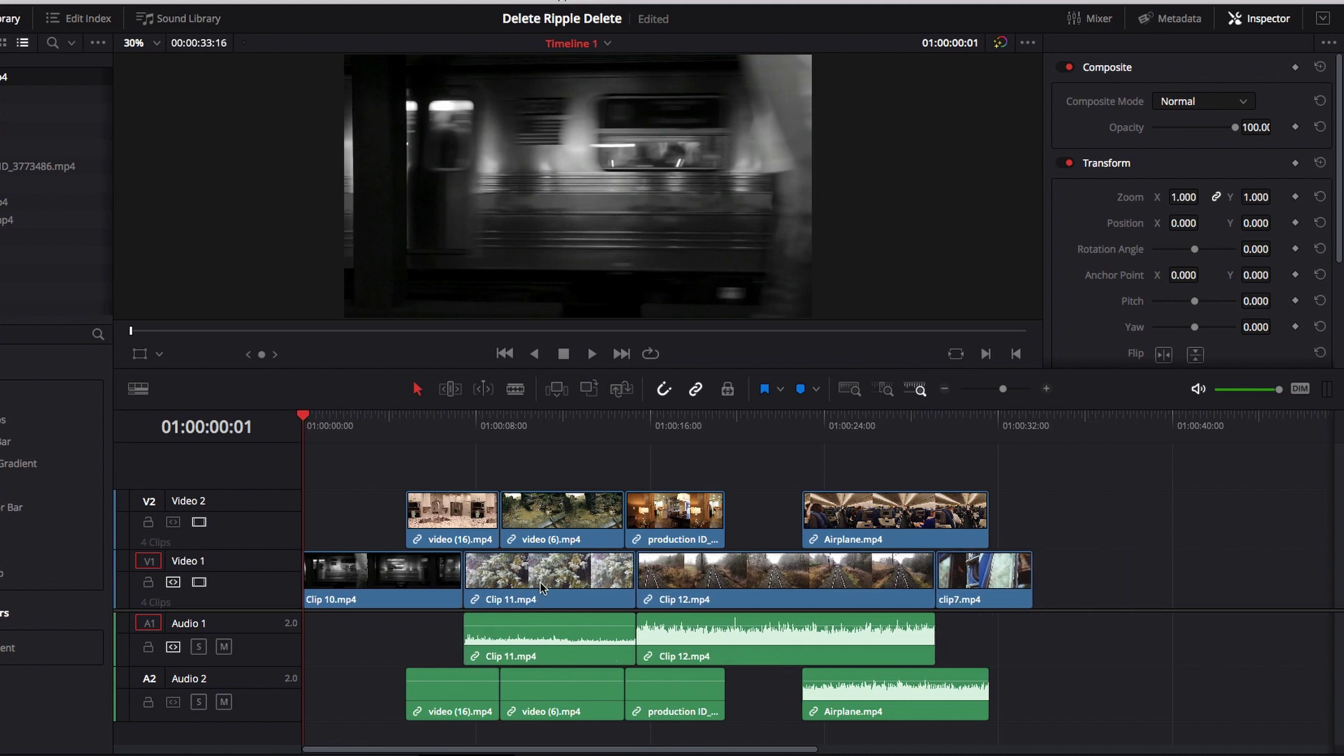
key(ctrl+z)
key(ctrl+z)
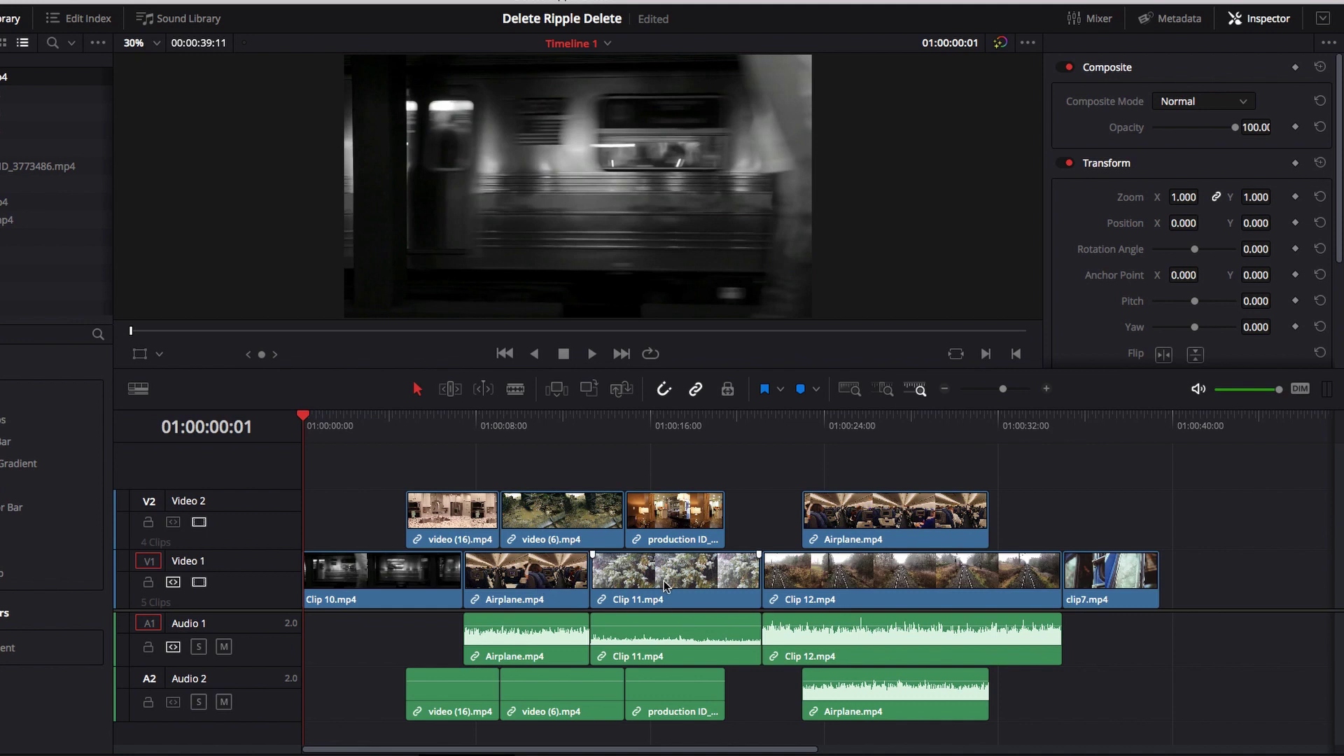
Delete Clip 11.mp4 and close its gap, then undo to bring Clip 11 back.
click(658, 582)
key(BackSpace)
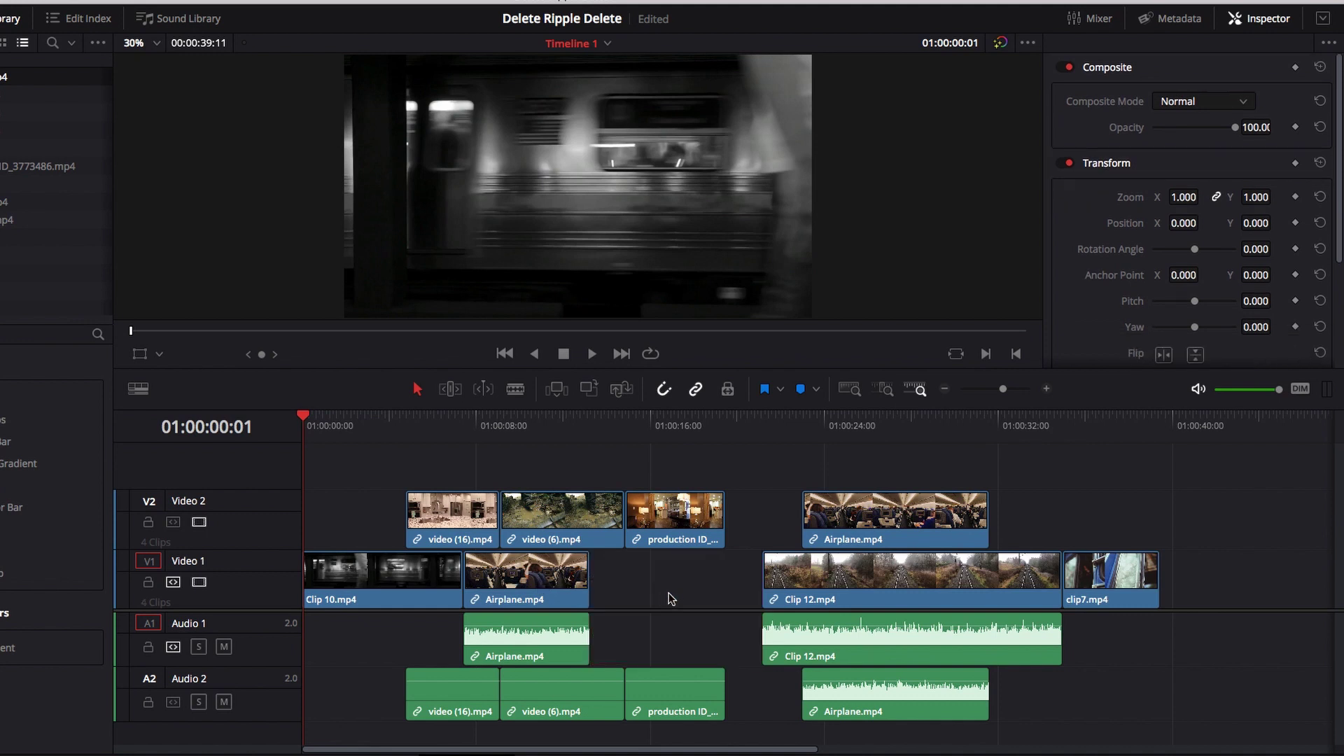
key(BackSpace)
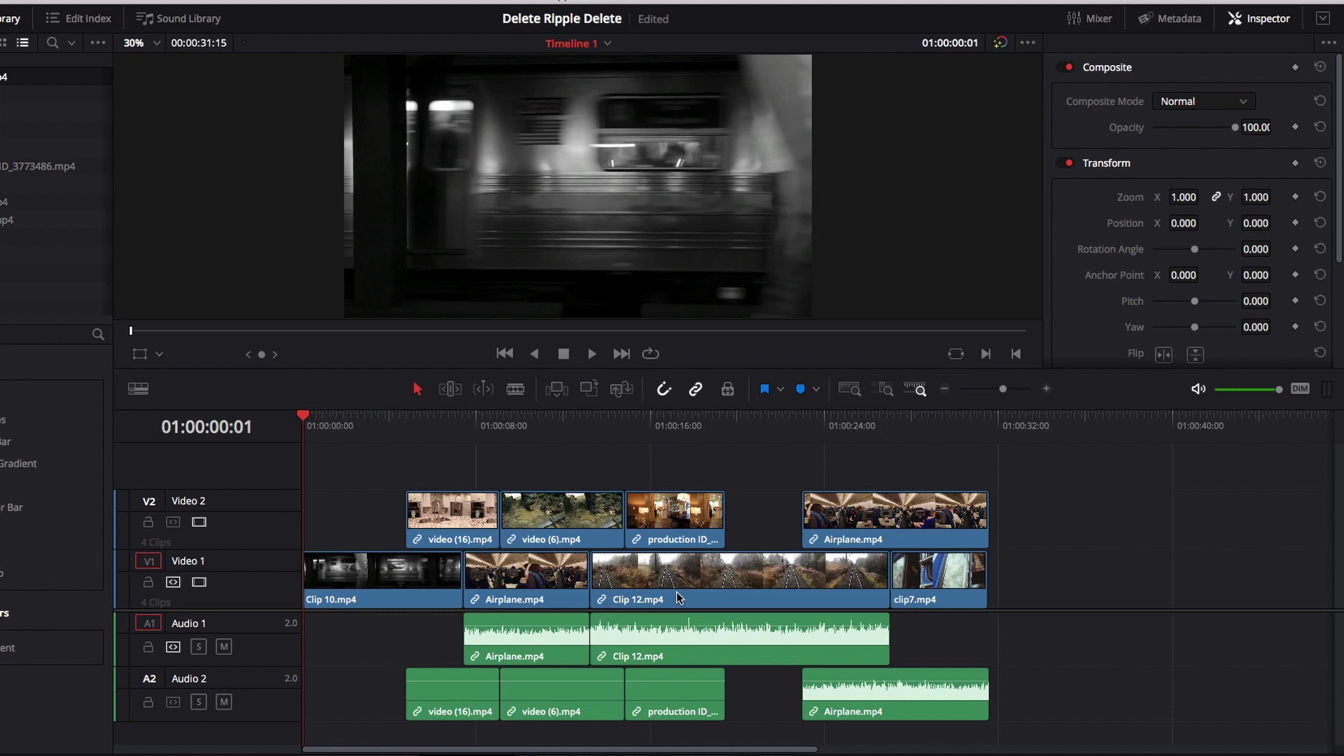
key(ctrl+z)
key(ctrl+z)
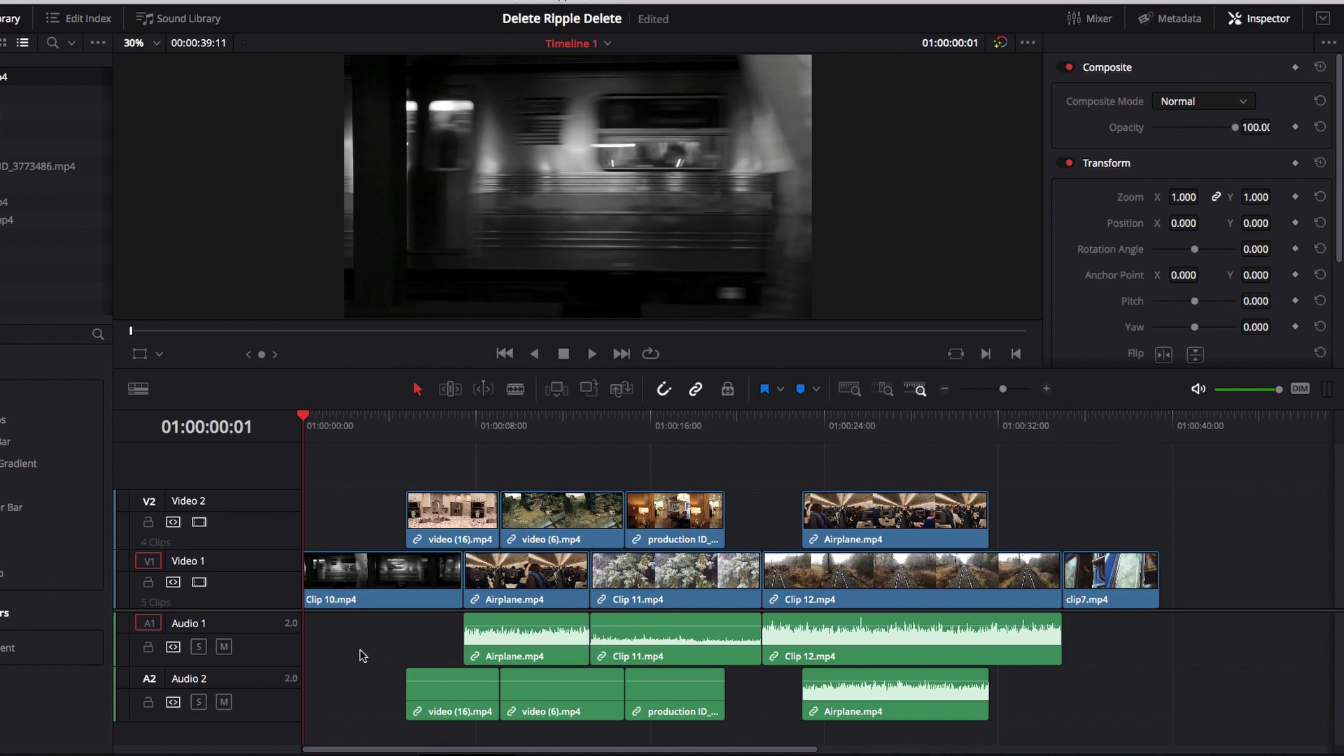
Ripple delete Clip 11 and undo, before and after disabling Video 2 and Audio 2 auto selection.
click(659, 581)
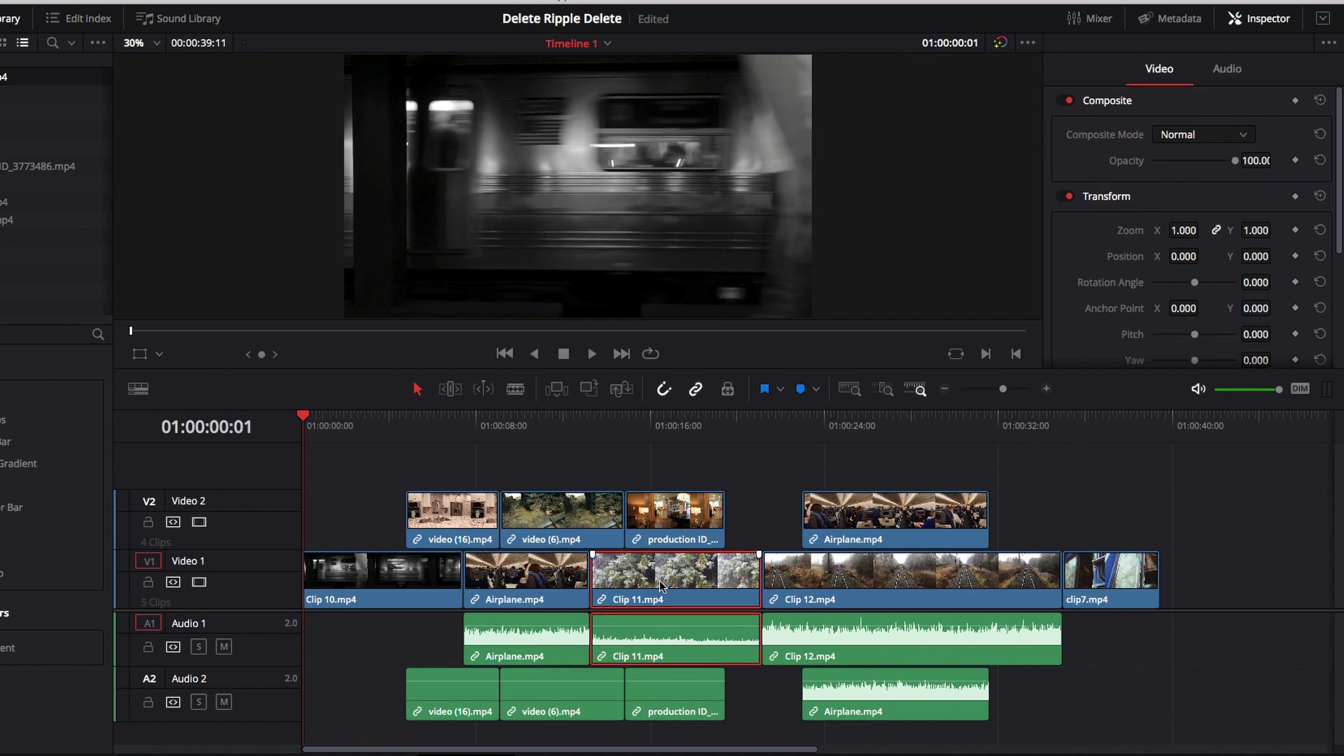
key(Delete)
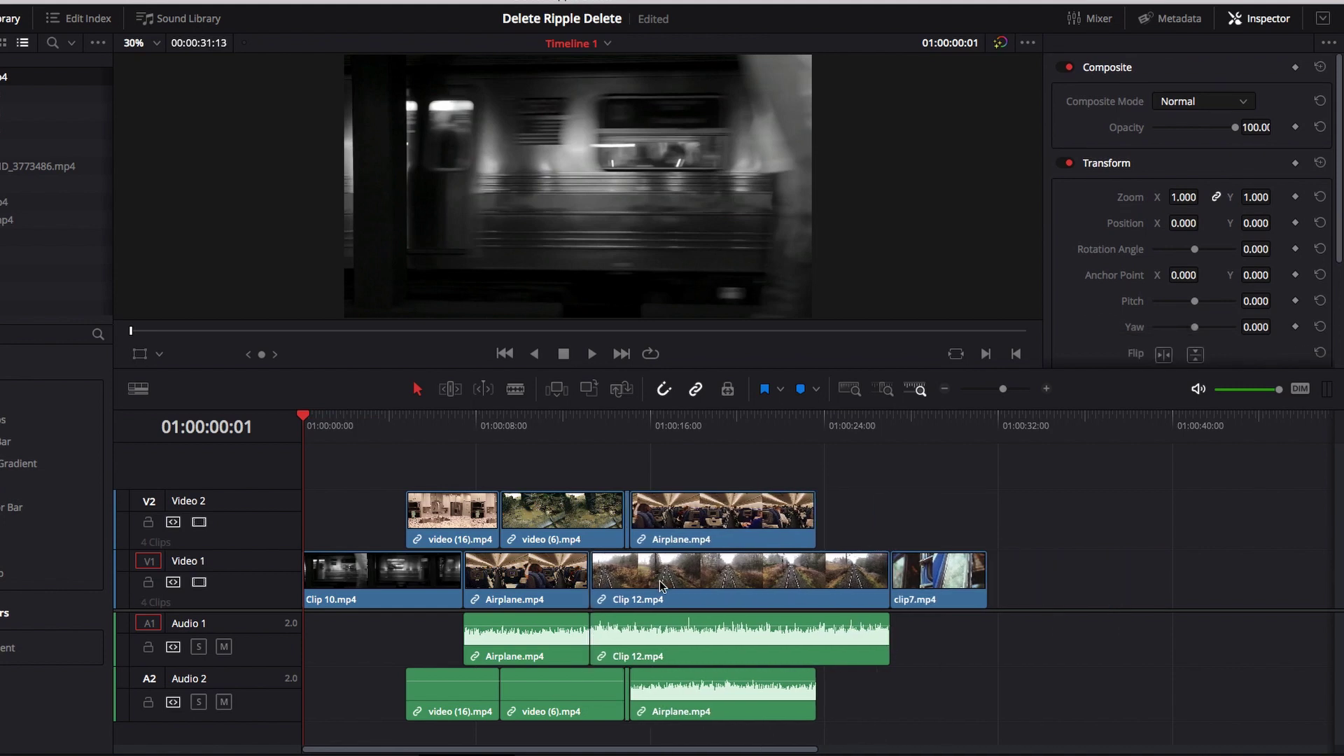
key(ctrl+z)
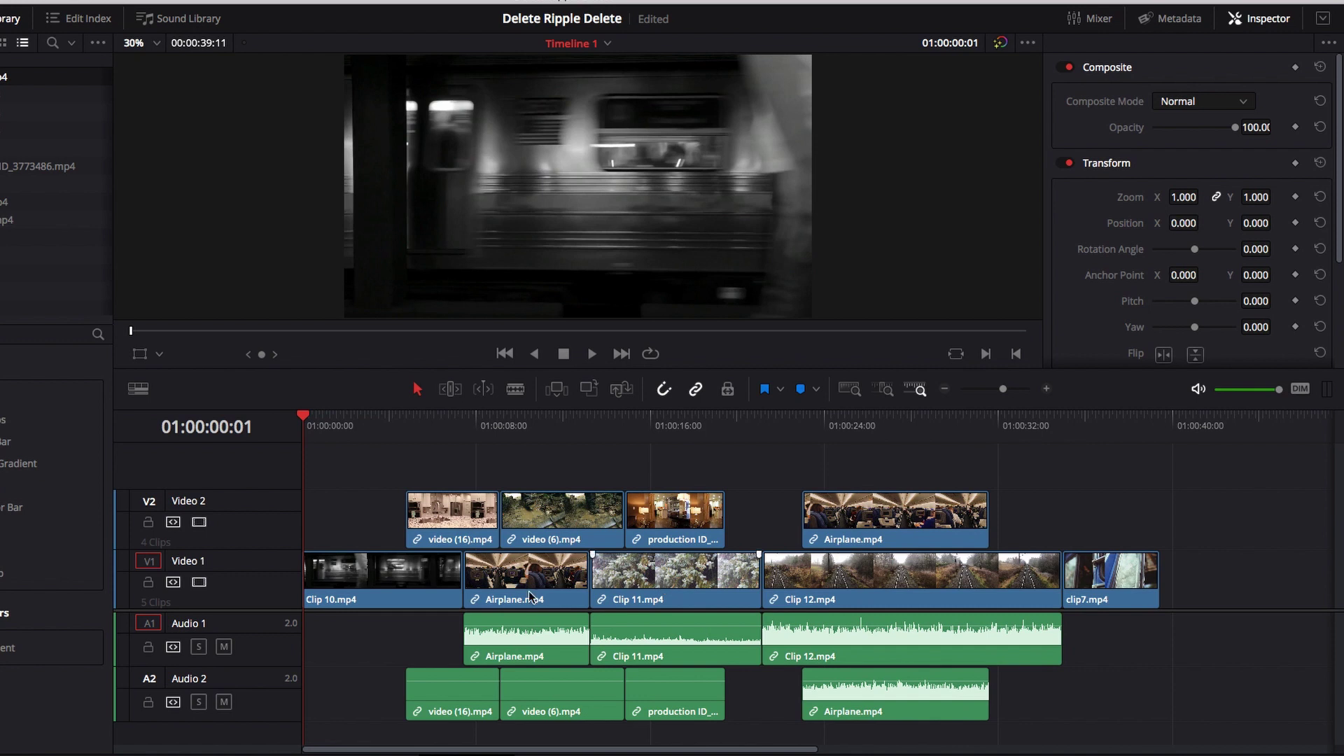
click(173, 522)
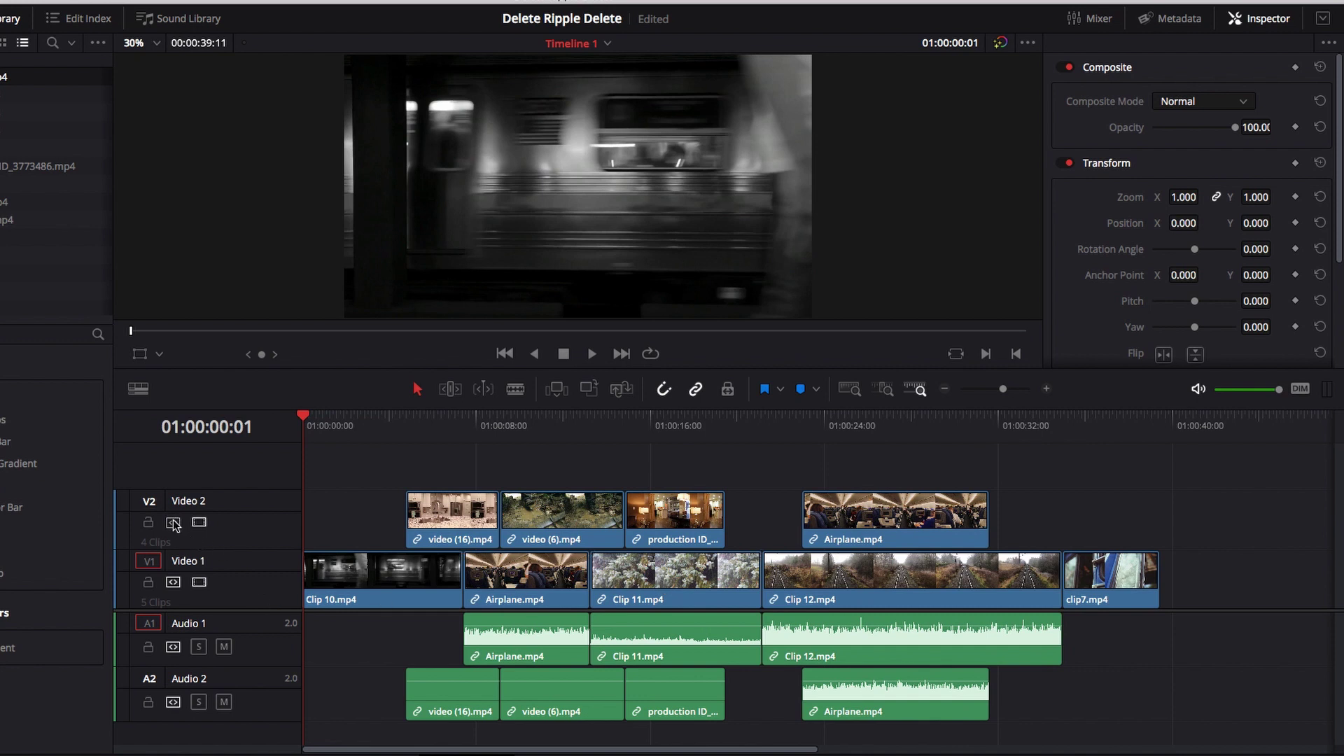
click(173, 702)
click(694, 593)
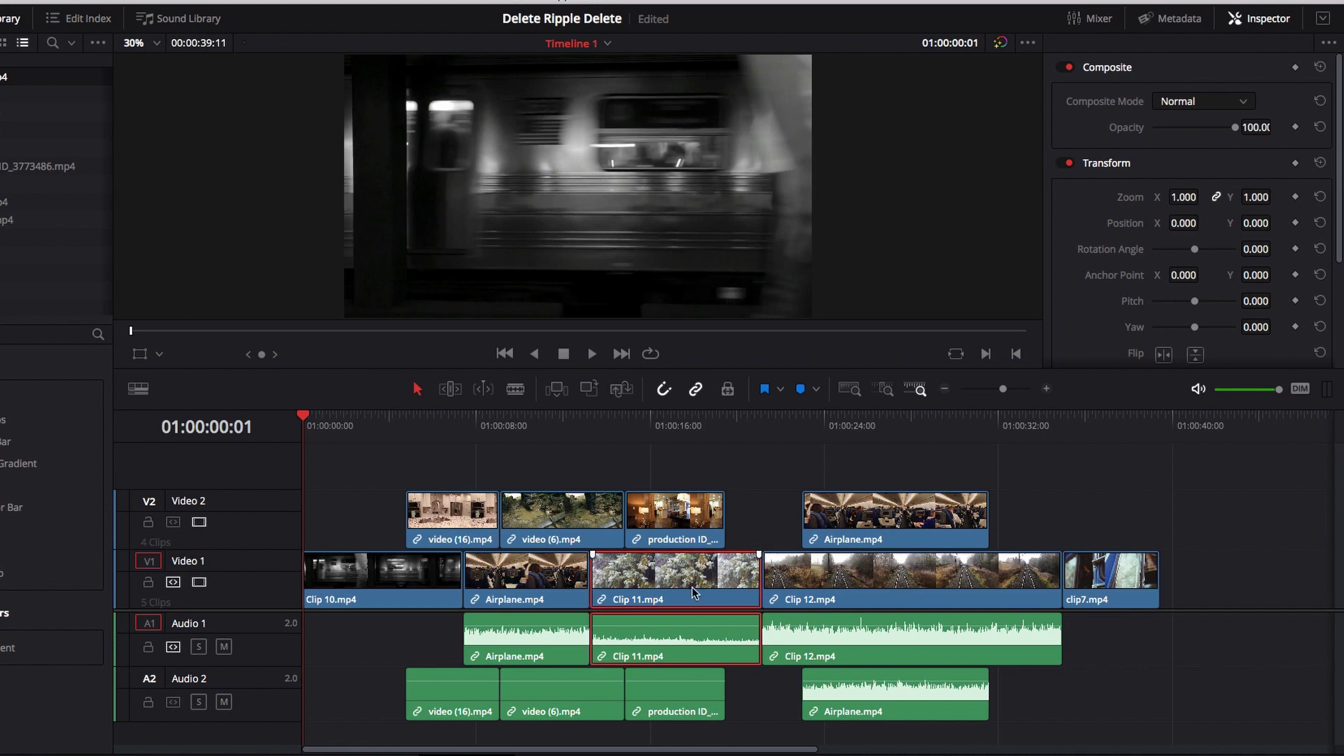
key(Delete)
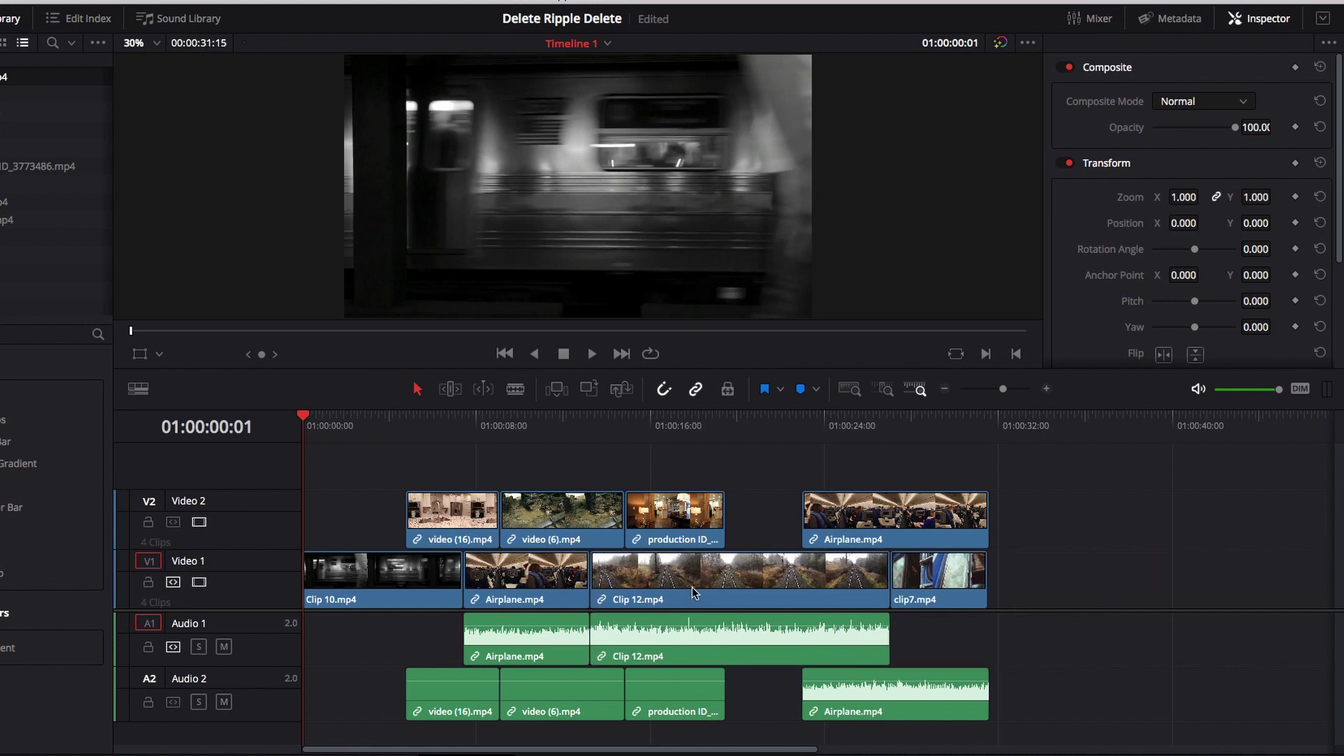
key(ctrl+z)
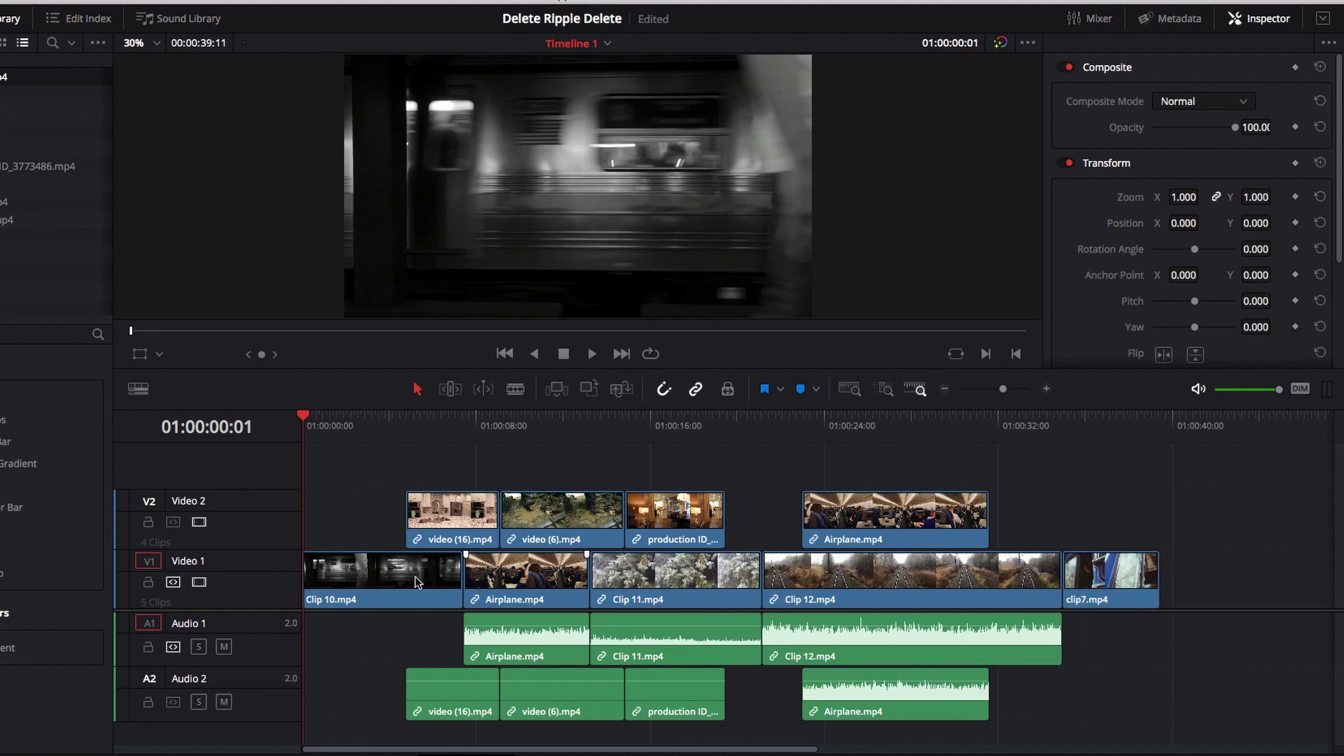
Re-enable auto track selection on Video 2 and disable it on Video 1 and Audio 1.
click(173, 522)
click(173, 647)
click(173, 582)
Ripple delete the production ID clip, then undo twice to restore the earlier gapped layout.
click(674, 517)
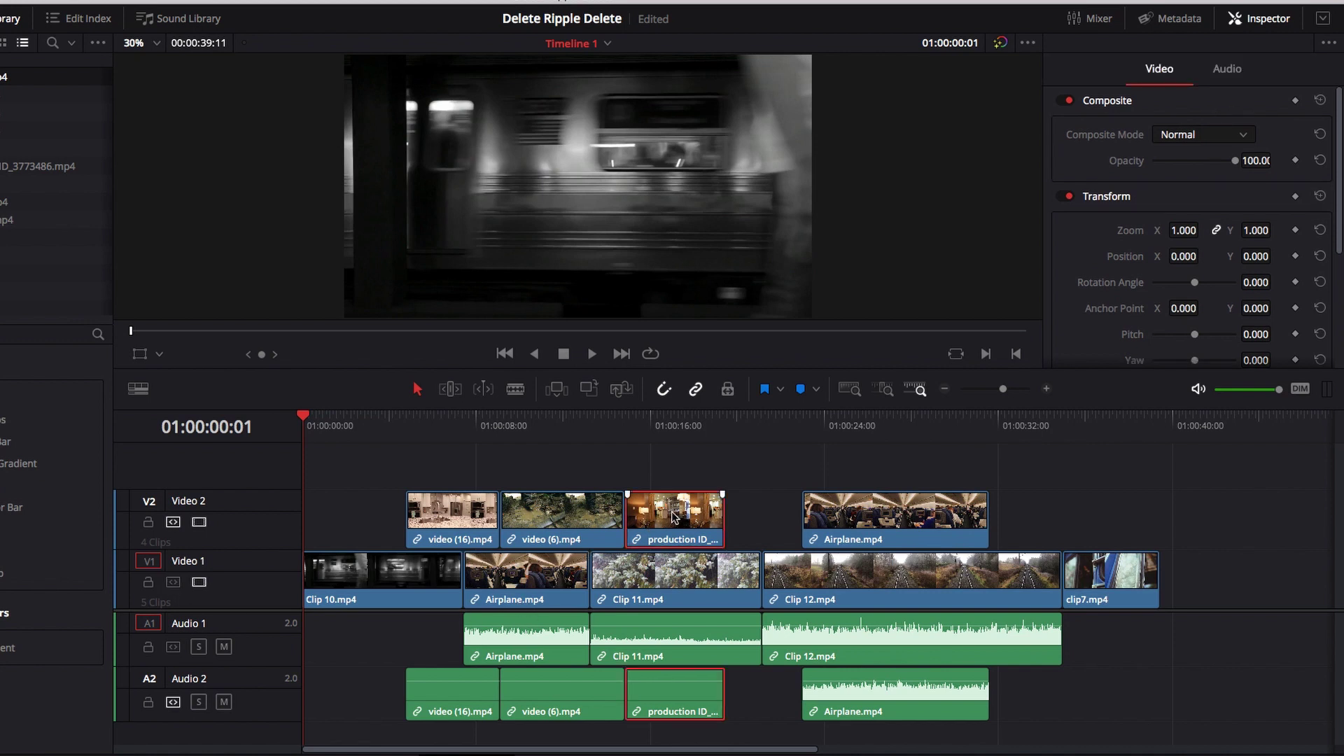
key(Delete)
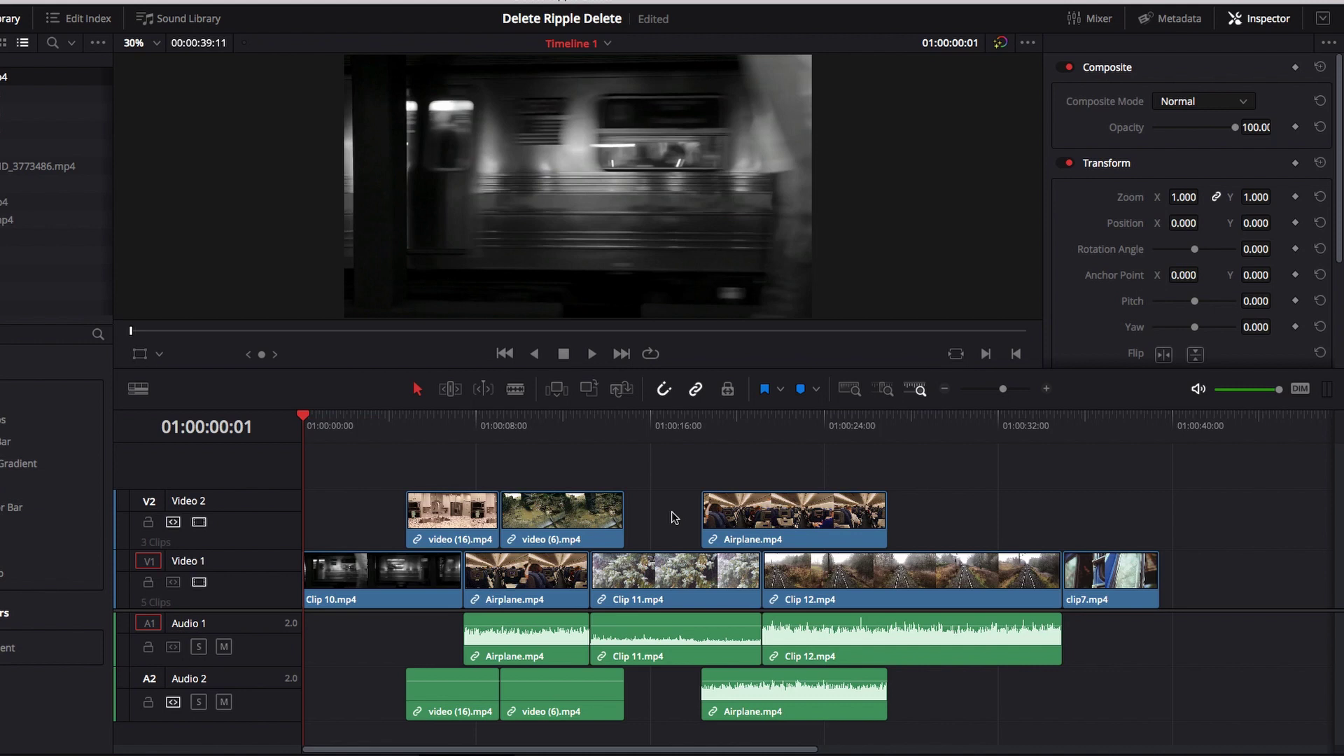
key(ctrl+z)
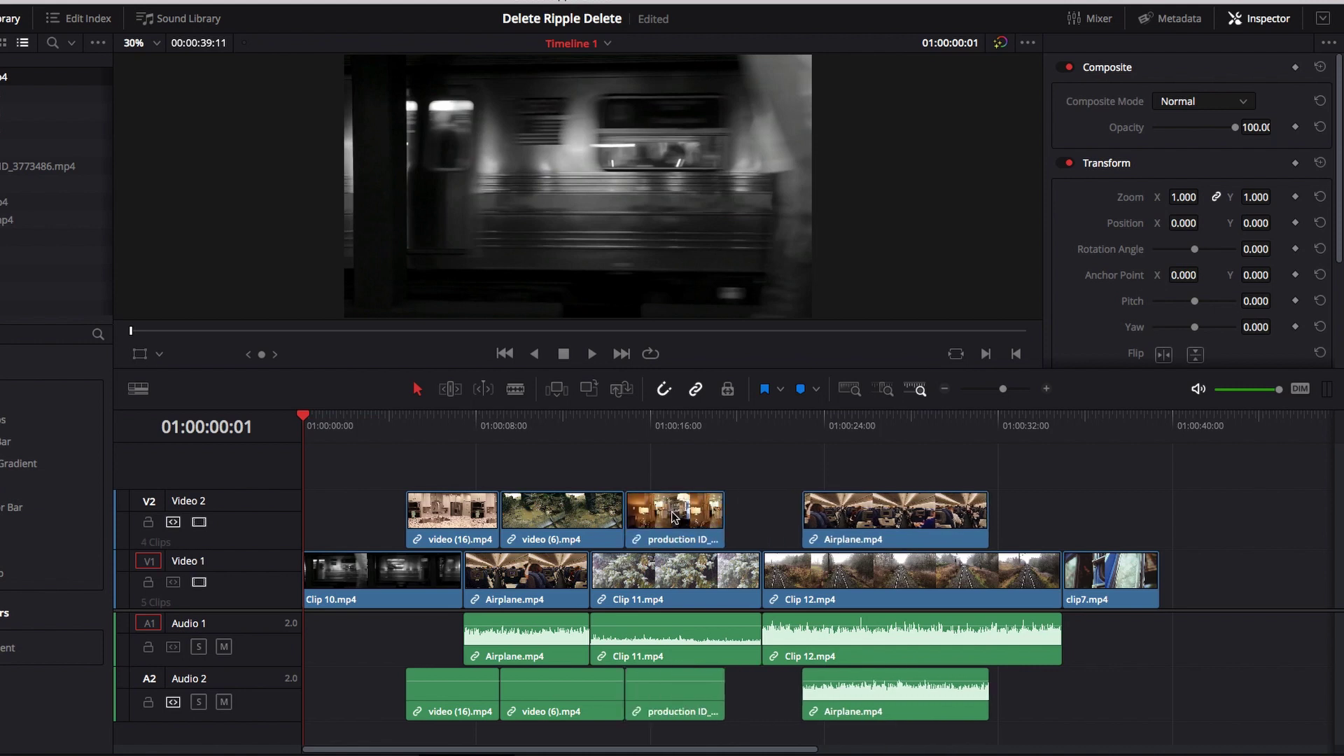
key(ctrl+z)
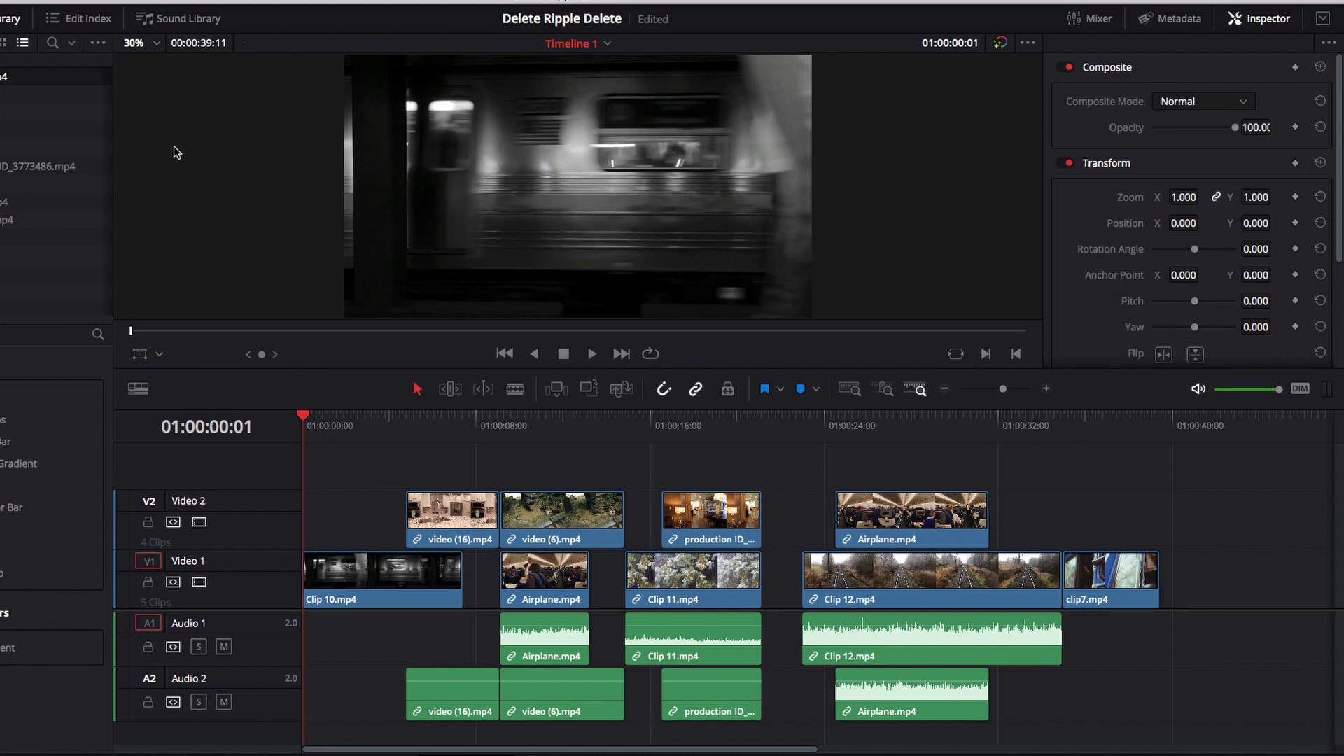
Run Edit > Delete Gaps and undo it, then enable auto track selection on Video 2 and Audio 2.
click(174, 522)
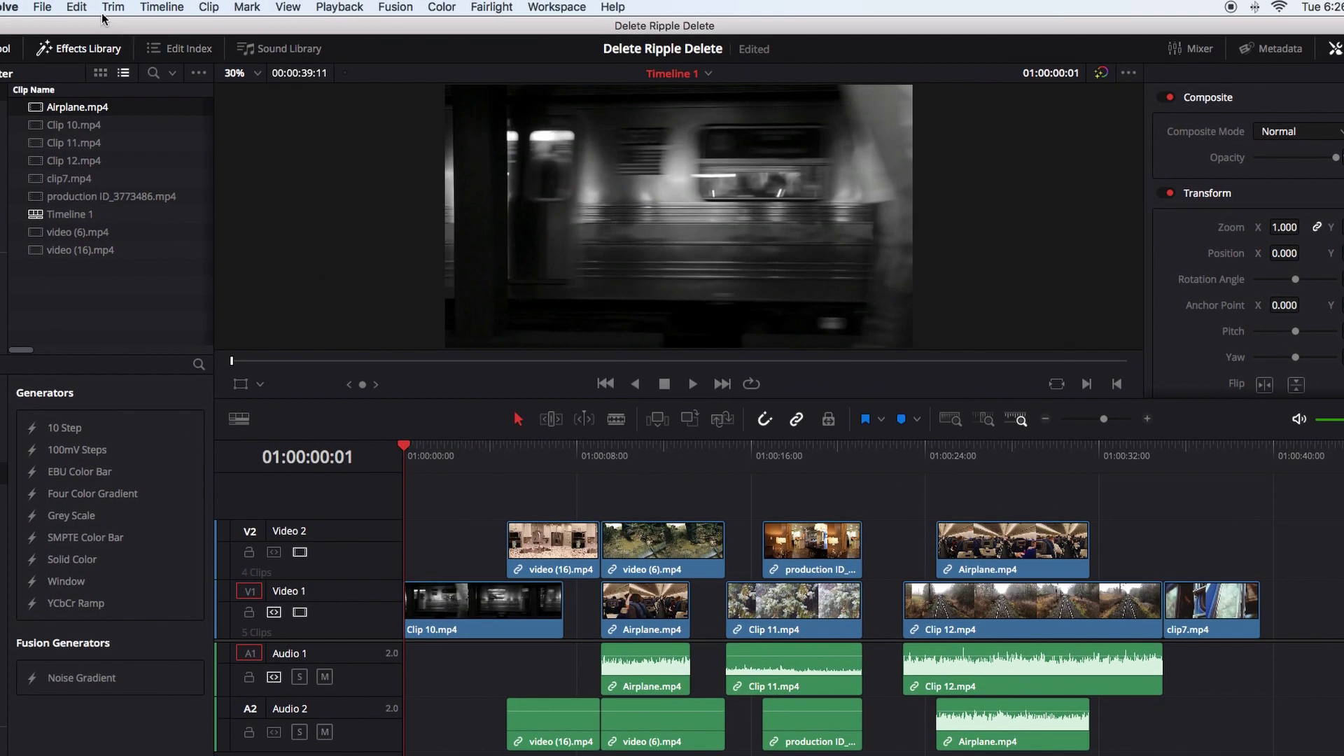
click(78, 8)
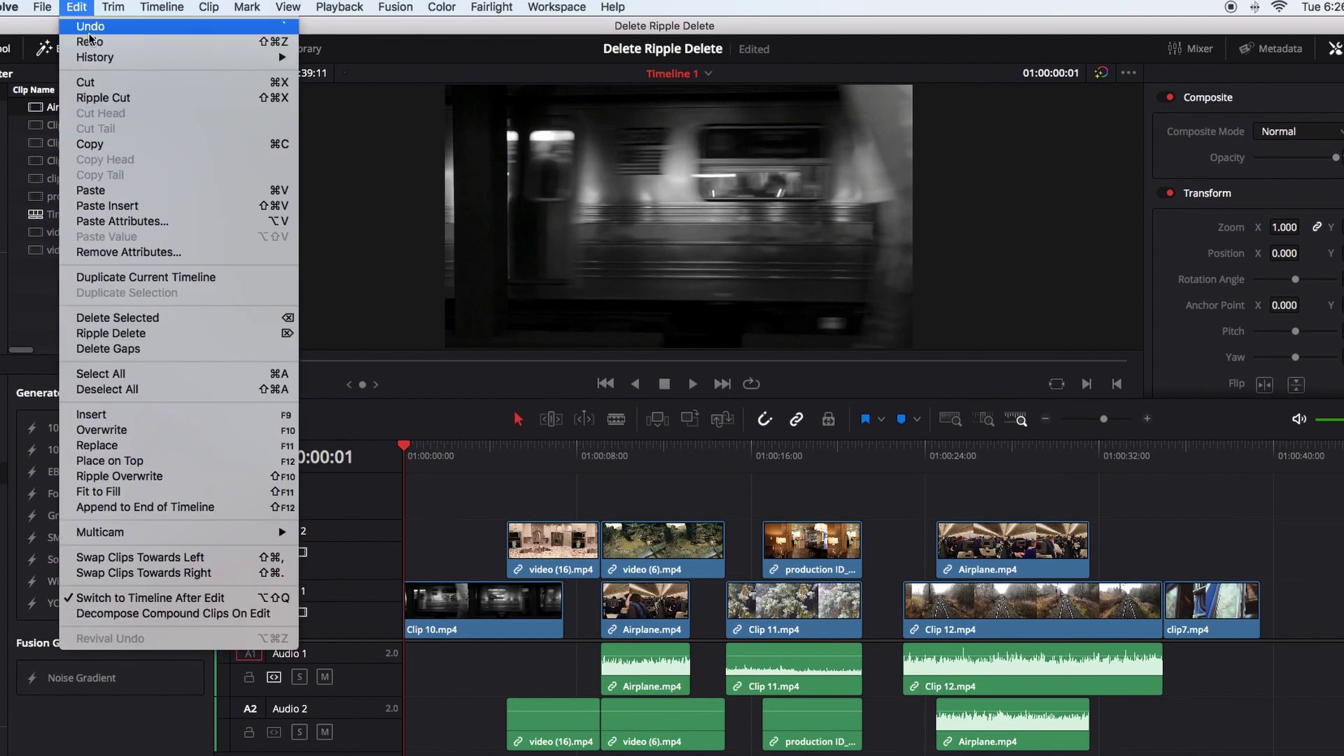
click(156, 350)
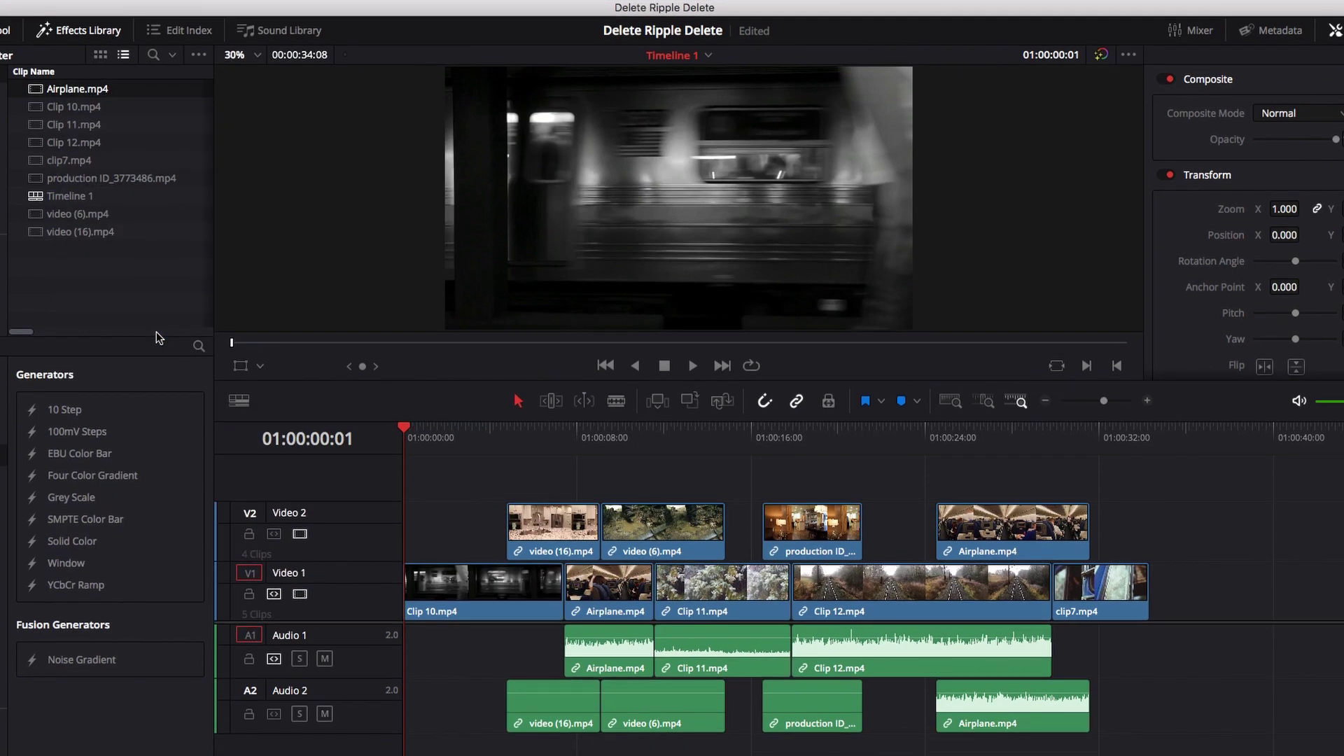
key(super+z)
key(super+z)
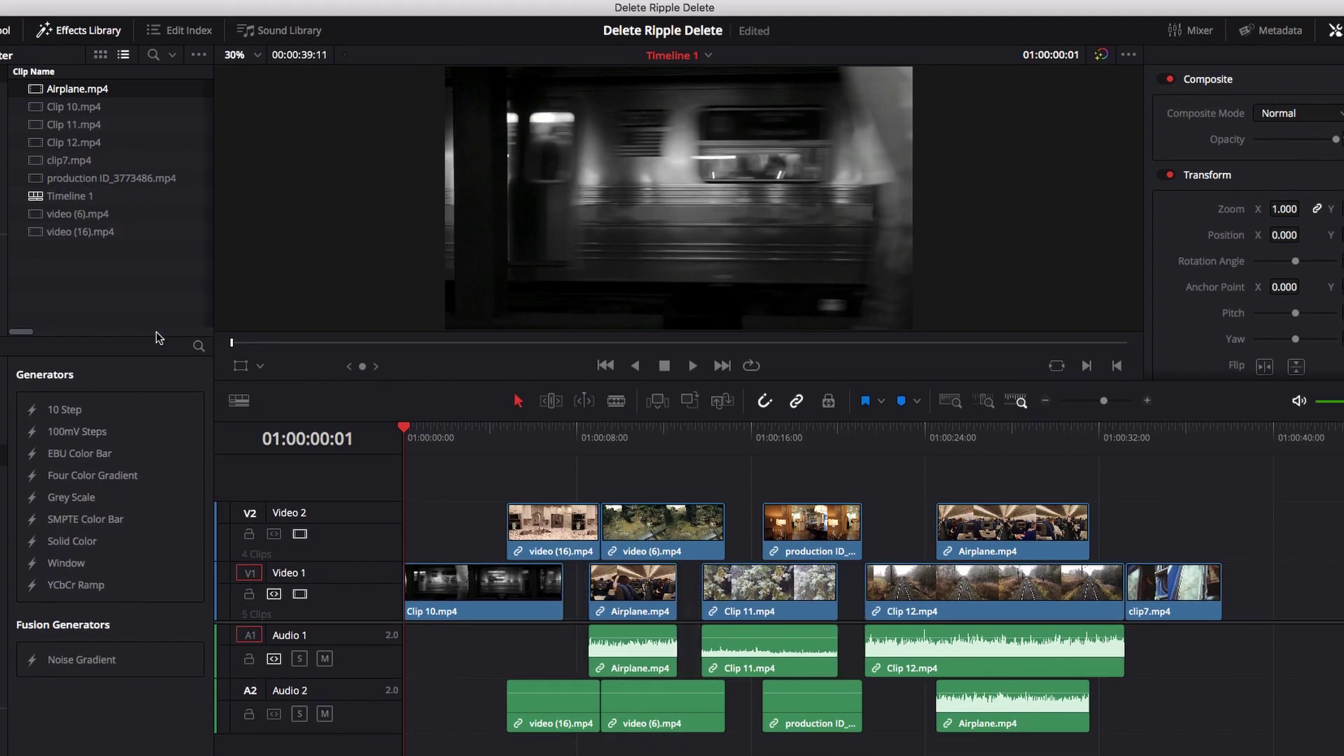
click(274, 533)
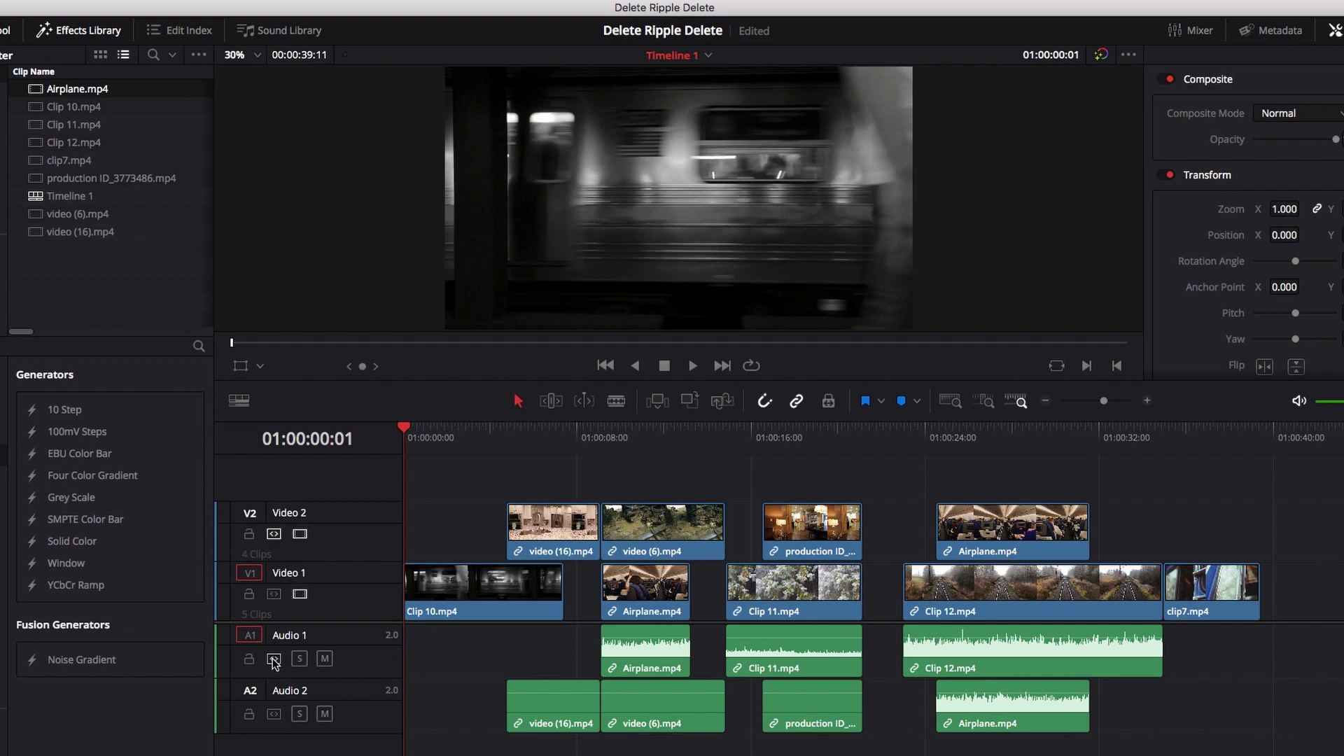
click(273, 714)
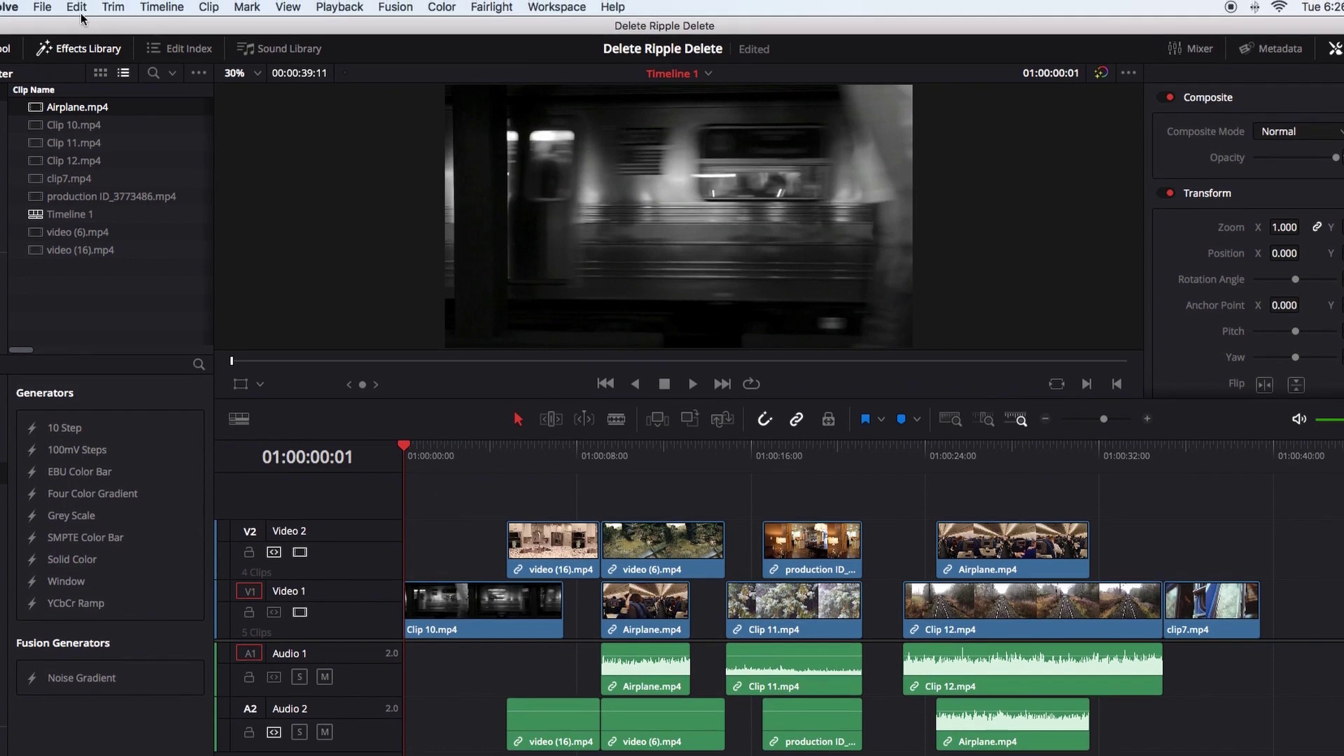
click(77, 8)
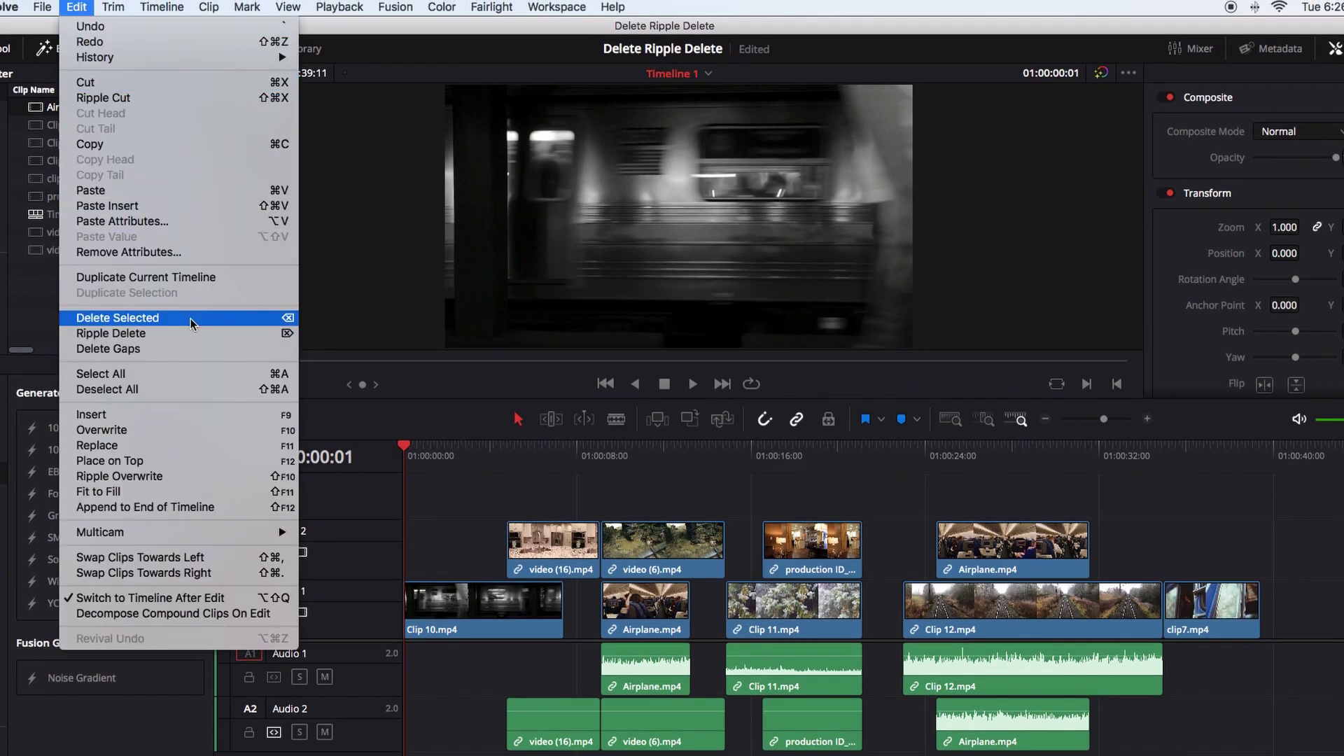
click(192, 348)
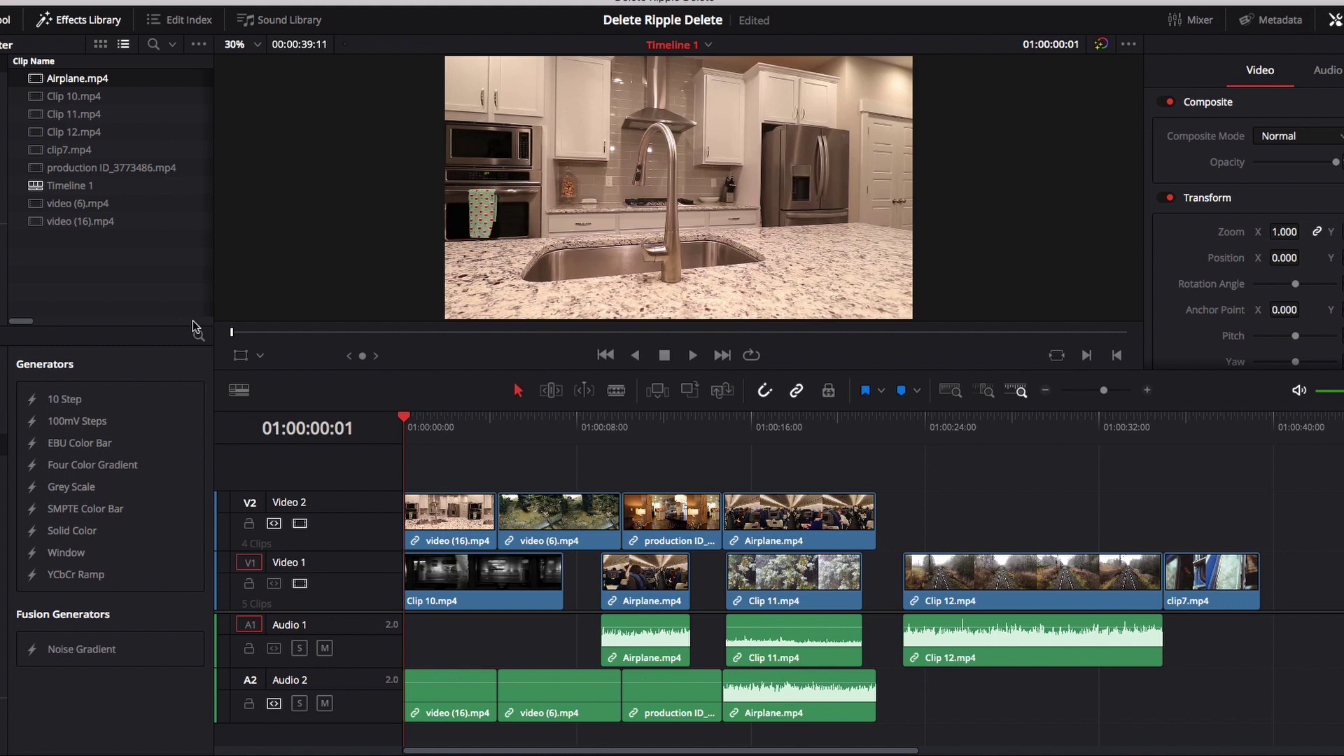
key(ctrl+z)
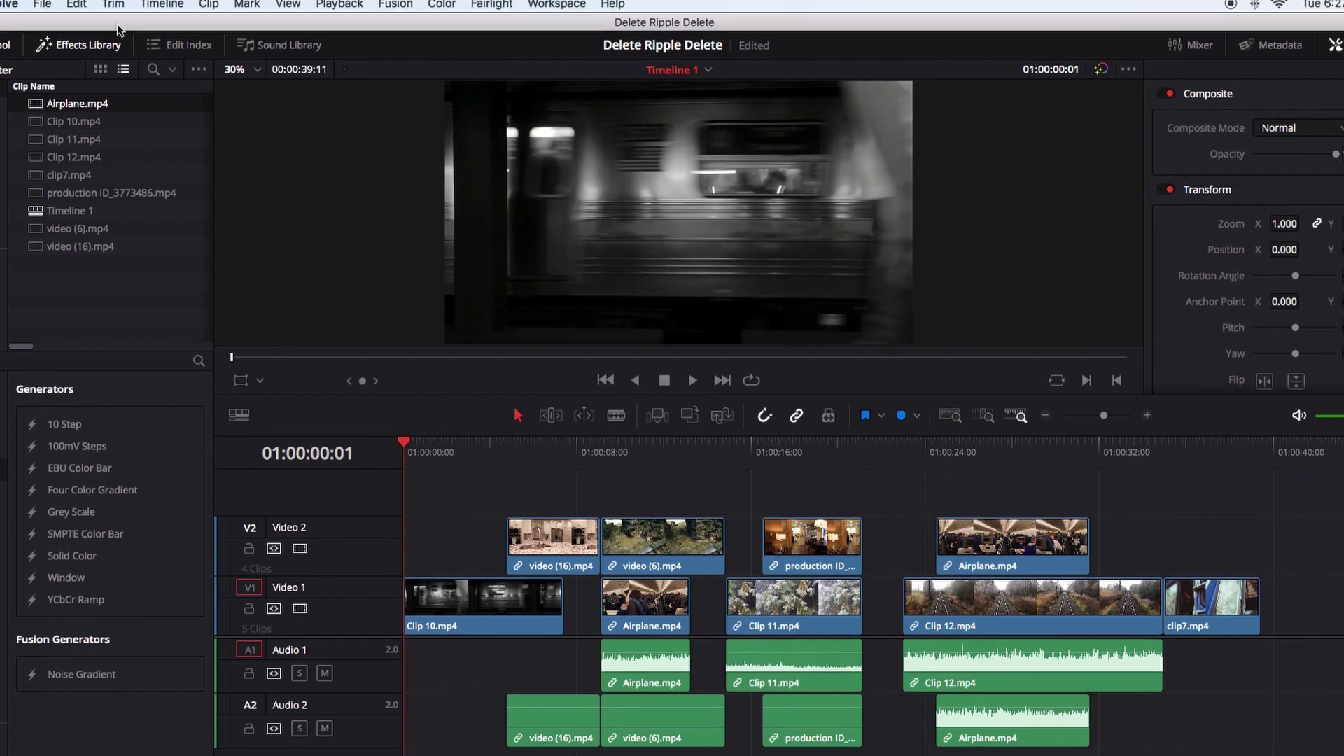
Run Edit > Delete Gaps to close the gap after Clip 11 across all tracks.
click(74, 8)
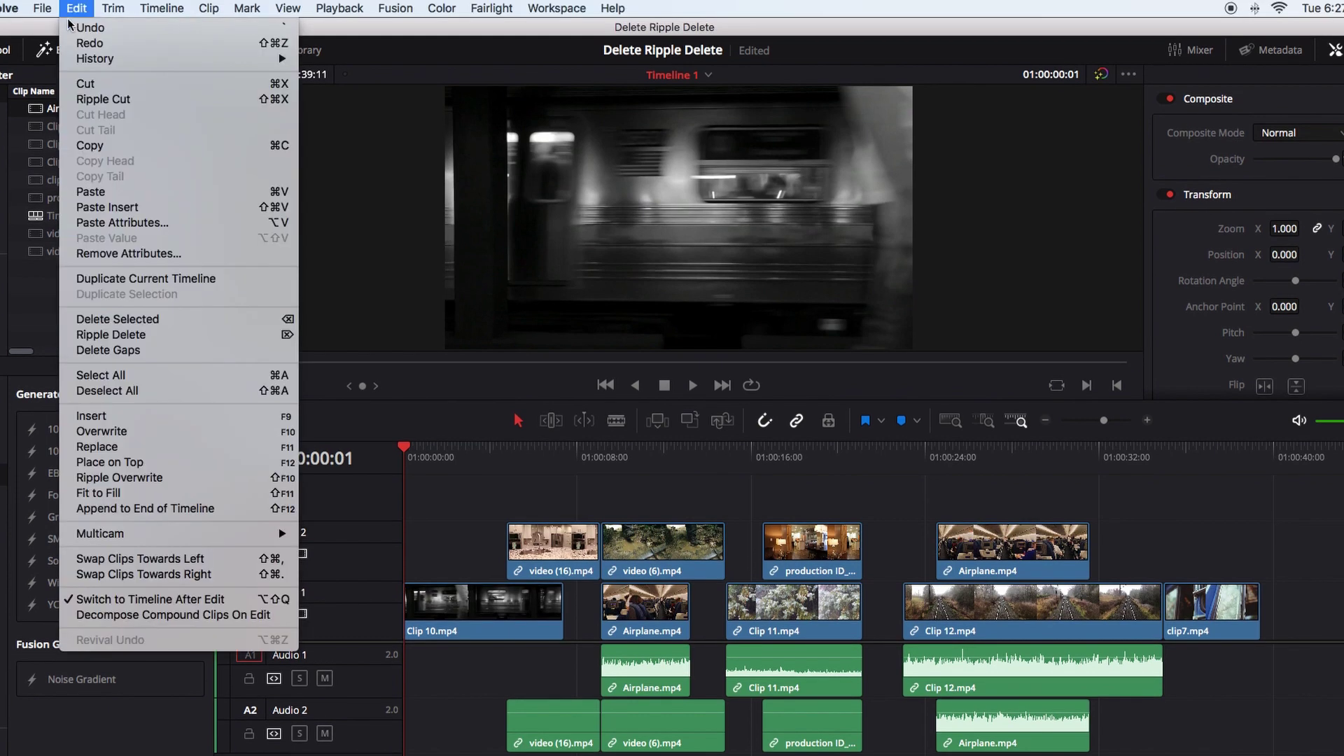
click(154, 350)
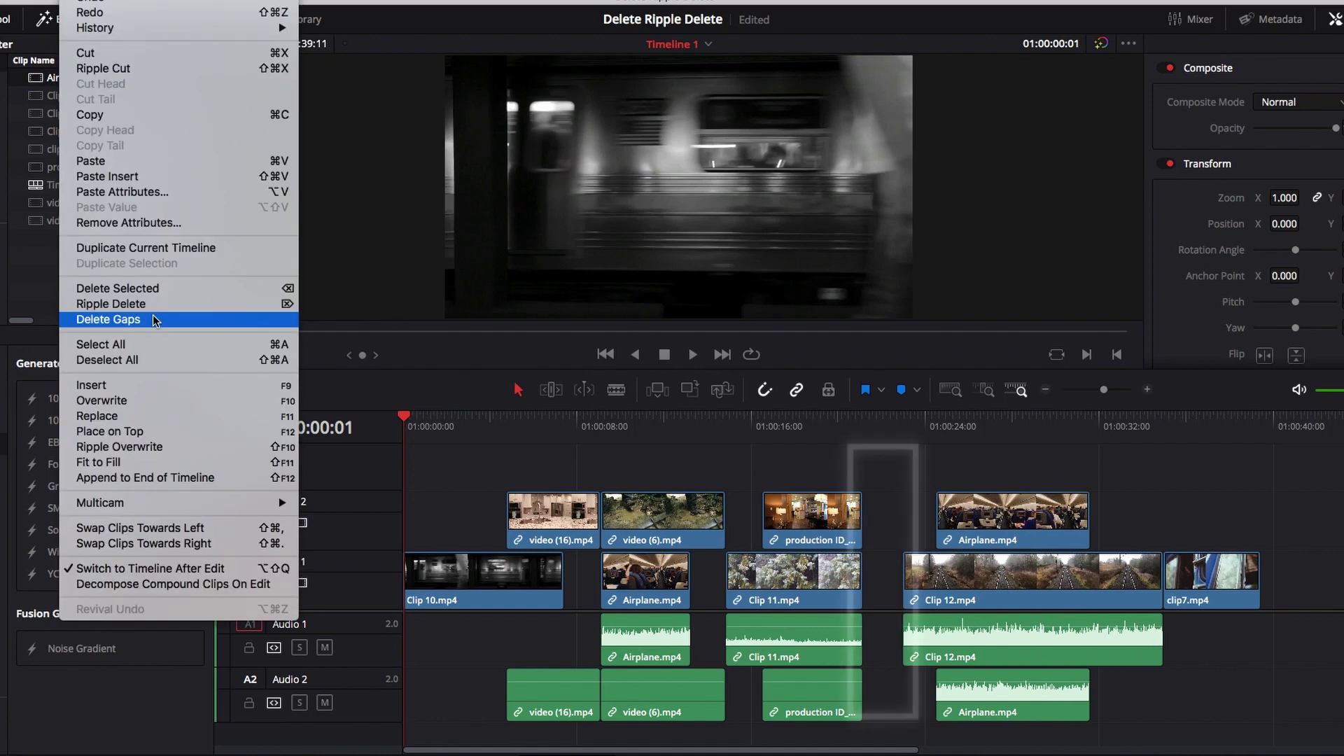
click(154, 320)
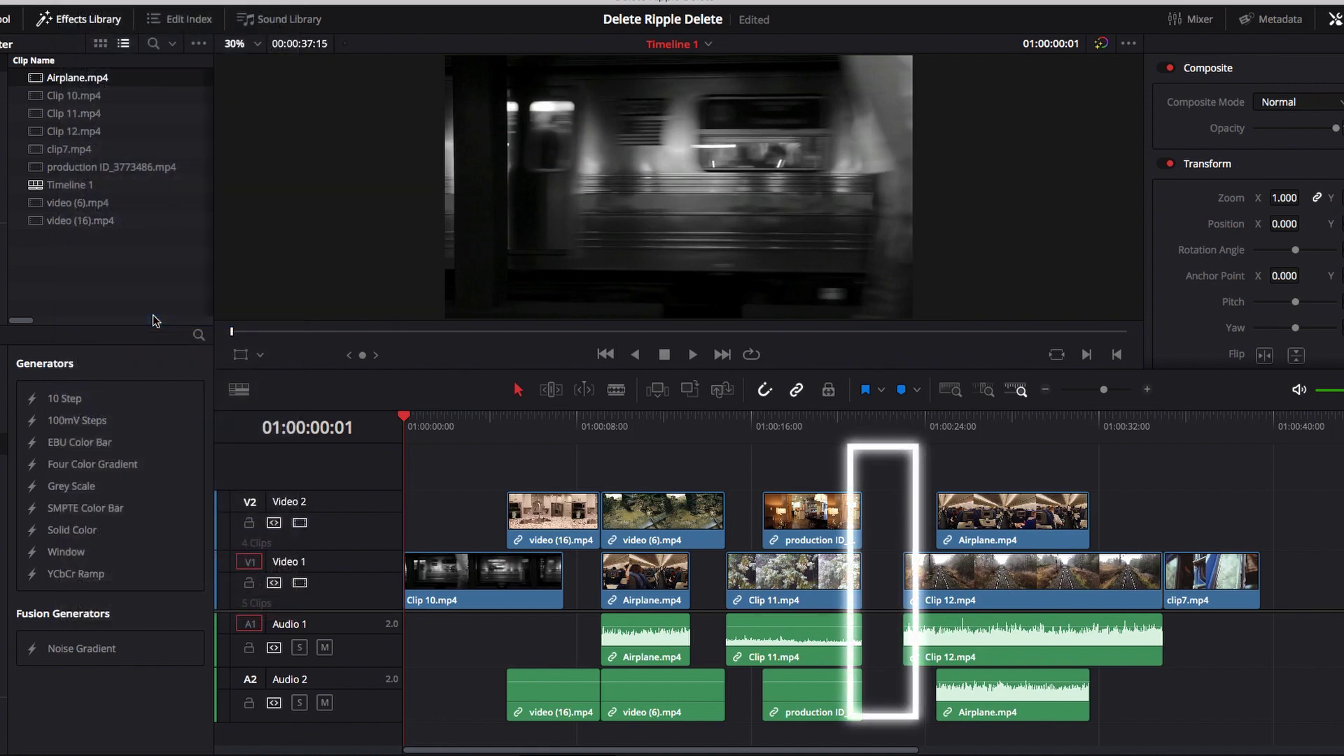